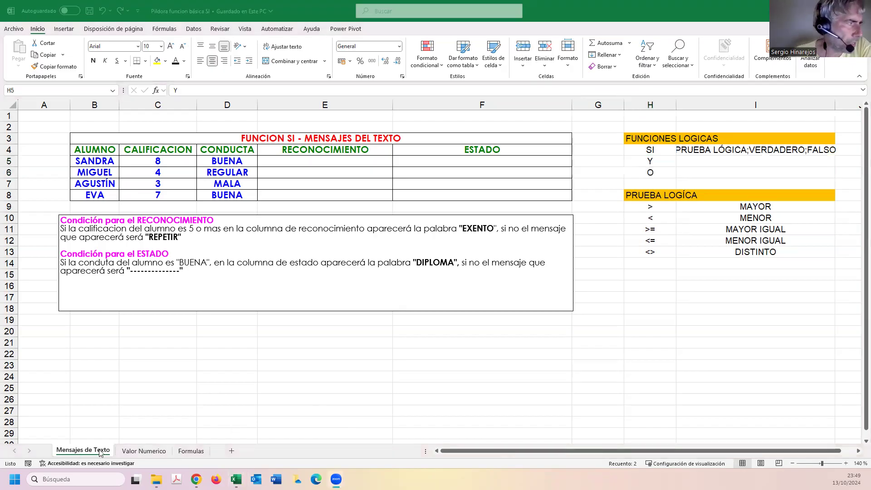
Look over the Valor Numerico and Formulas sheets, and return to the Mensajes de Texto sheet.
click(144, 451)
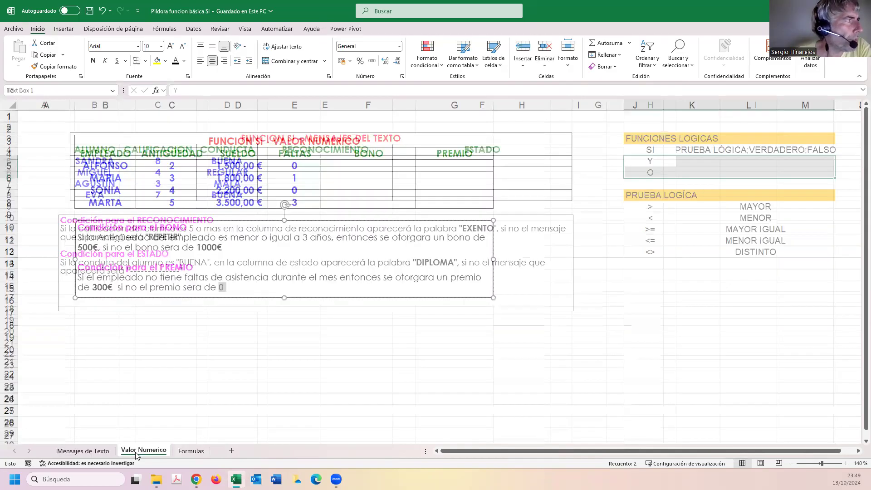
click(184, 451)
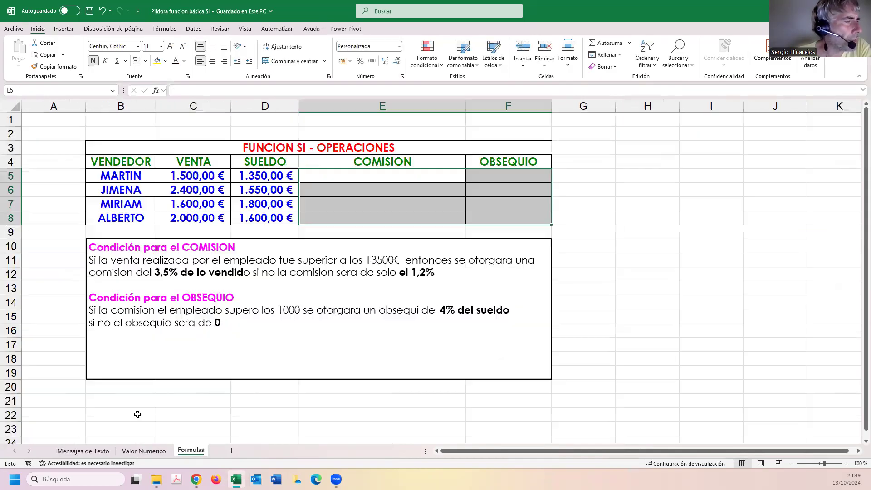
click(88, 451)
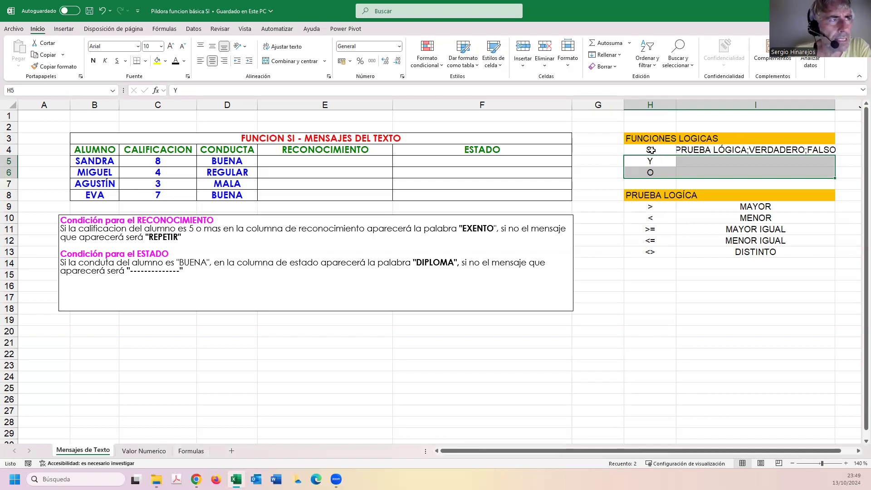
Review the logical functions list, the comparison operators and the condition text for RECONOCIMIENTO on the Mensajes de Texto sheet.
click(660, 137)
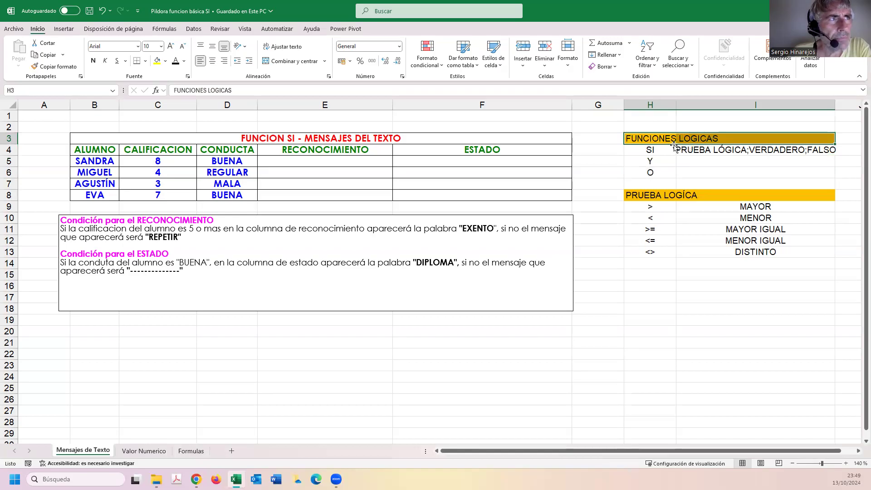
click(662, 151)
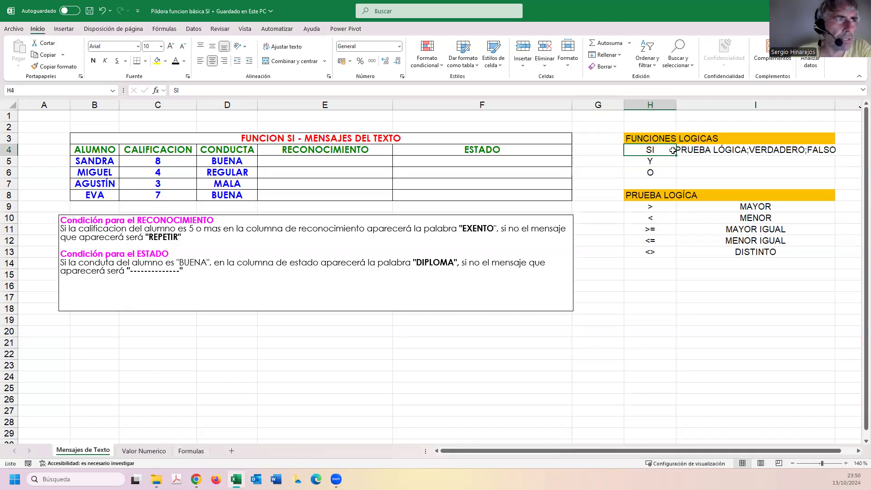
drag(651, 208, 699, 207)
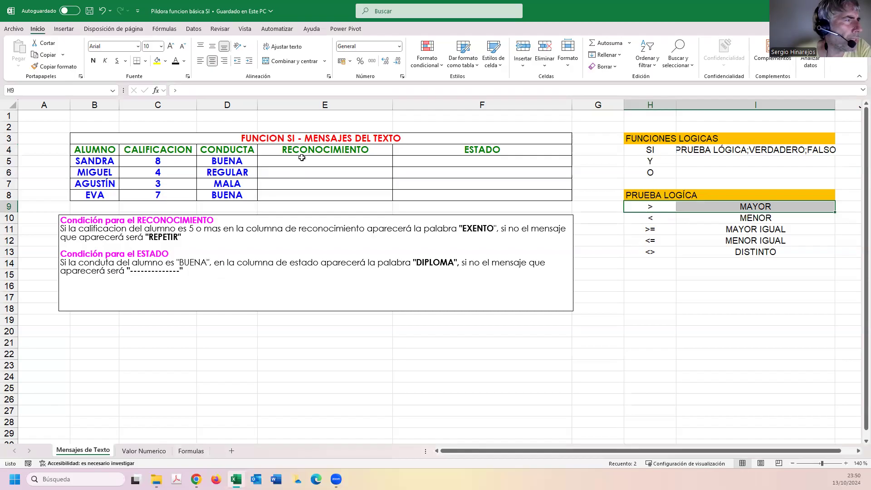
drag(192, 237, 61, 229)
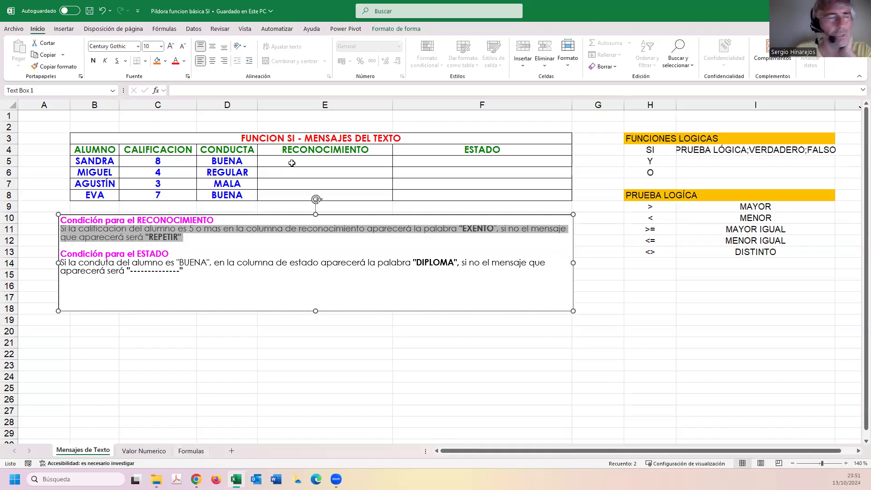
Examine where functions can be inserted for cell E5, including the function library and its logical functions category.
click(313, 165)
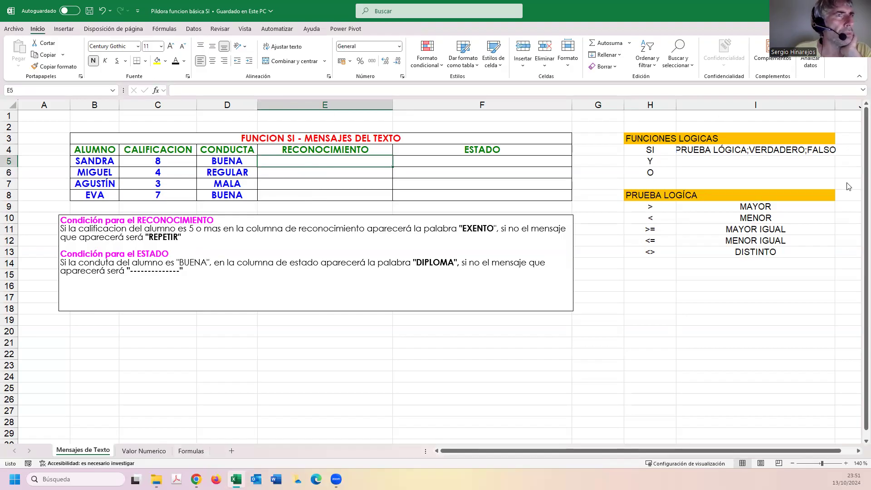
click(779, 196)
mouse_move(162, 78)
mouse_down()
mouse_move(178, 81)
mouse_move(154, 79)
mouse_up()
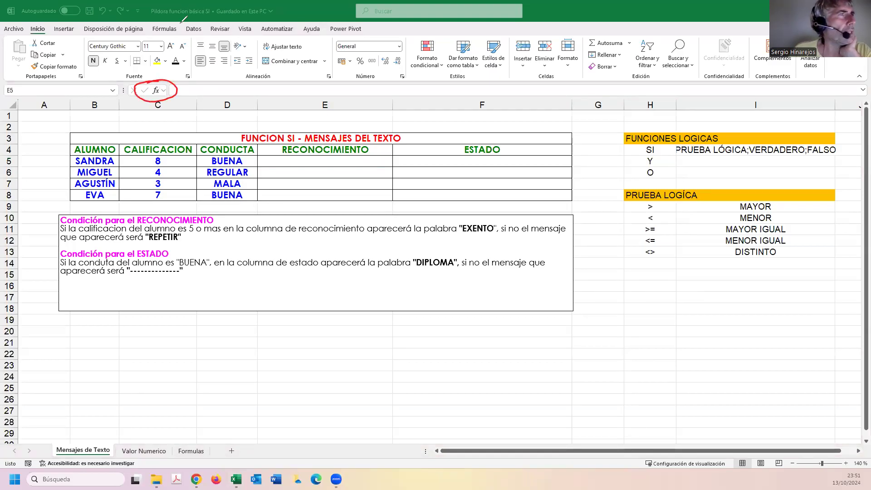
click(163, 30)
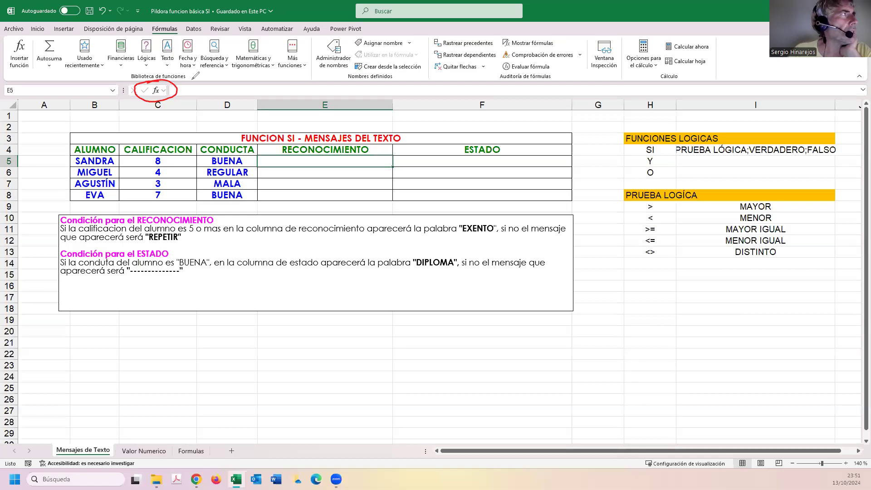
mouse_move(146, 22)
mouse_down()
mouse_move(147, 36)
mouse_move(181, 25)
mouse_move(151, 24)
mouse_up()
mouse_move(21, 33)
mouse_down()
mouse_move(5, 71)
mouse_move(37, 32)
mouse_move(9, 30)
mouse_up()
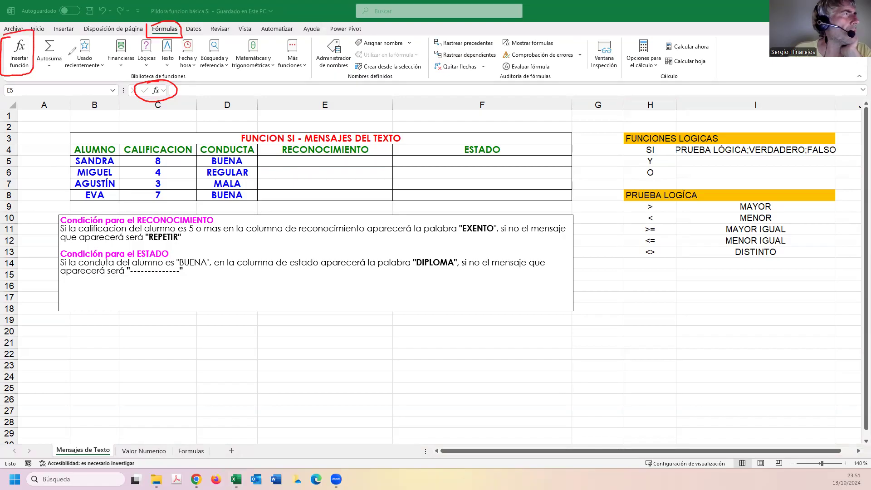
mouse_move(137, 39)
mouse_down()
mouse_move(135, 53)
mouse_move(161, 71)
mouse_move(152, 29)
mouse_move(144, 43)
mouse_up()
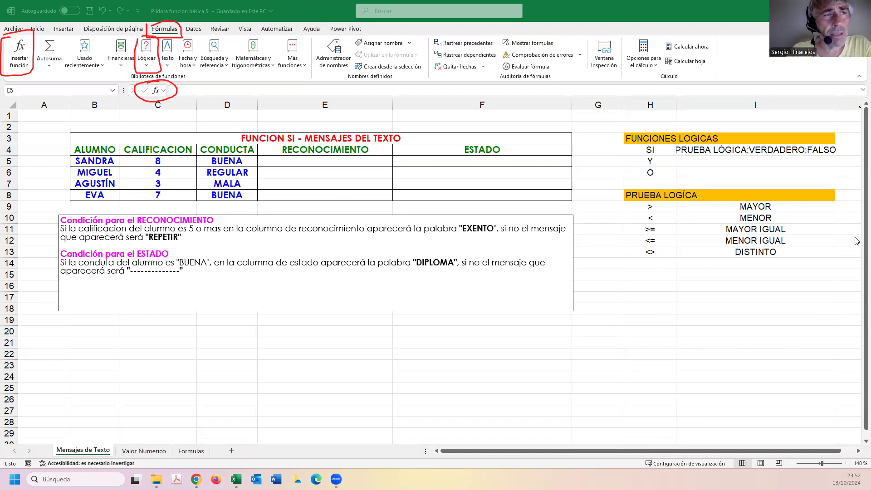
click(852, 315)
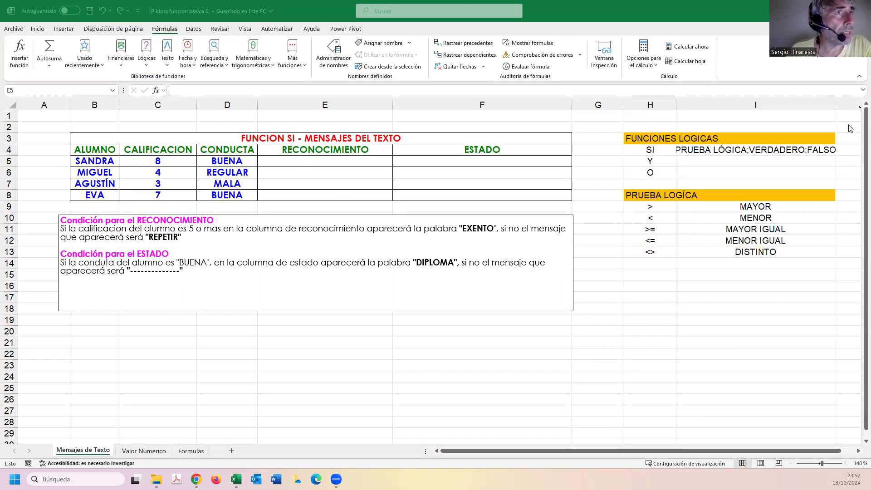
Fill cell E5 in the RECONOCIMIENTO column with yellow.
click(310, 160)
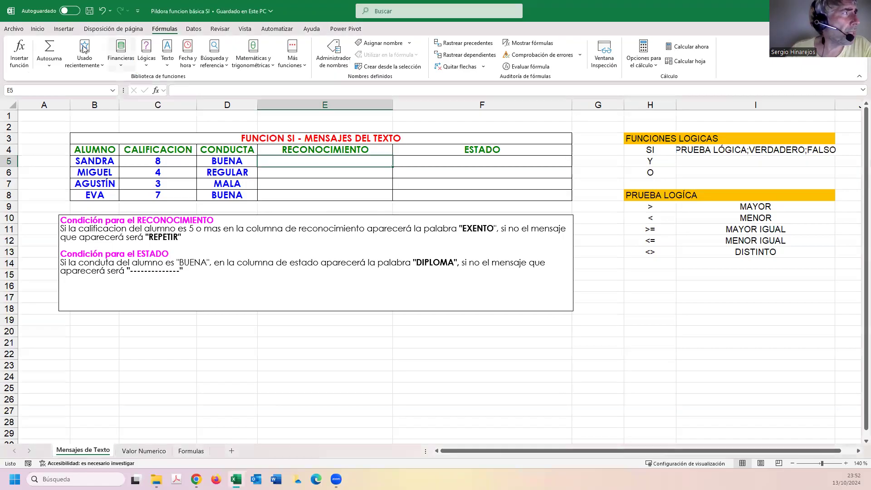
click(37, 29)
click(157, 60)
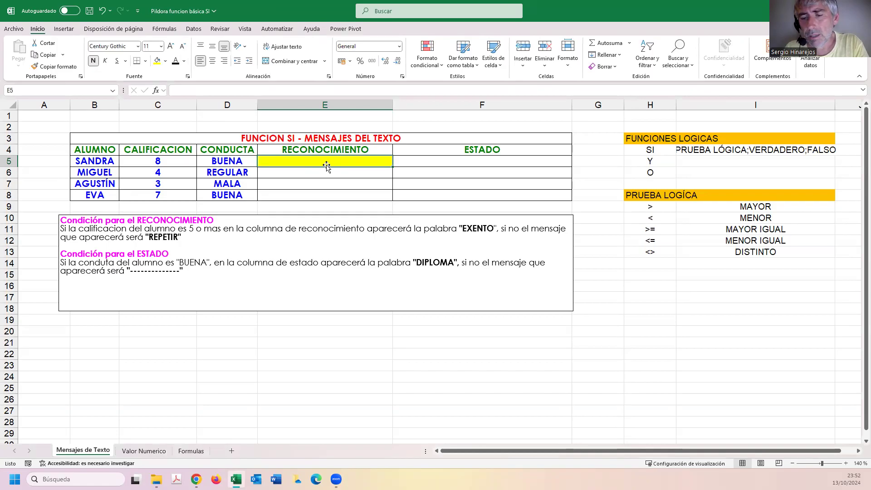
Begin an SI formula in cell E5 with the logical test C5>=5, referring to the first student's grade.
text(=SI)
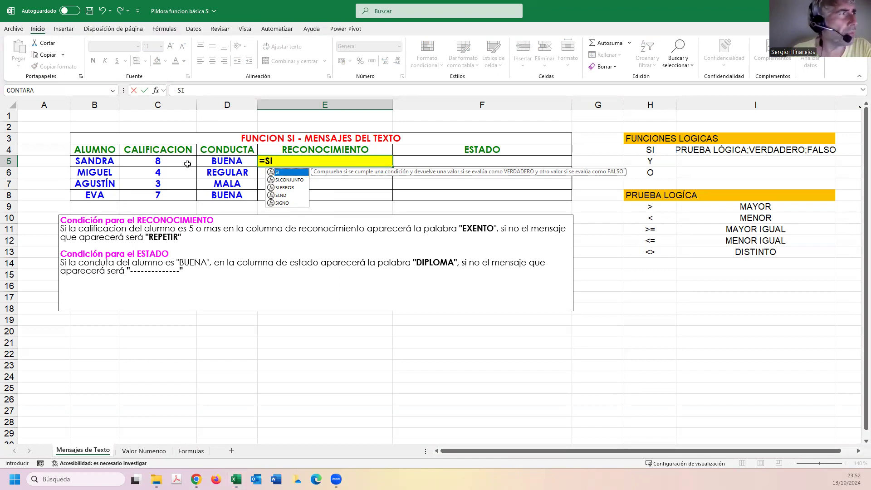
click(290, 161)
text(()
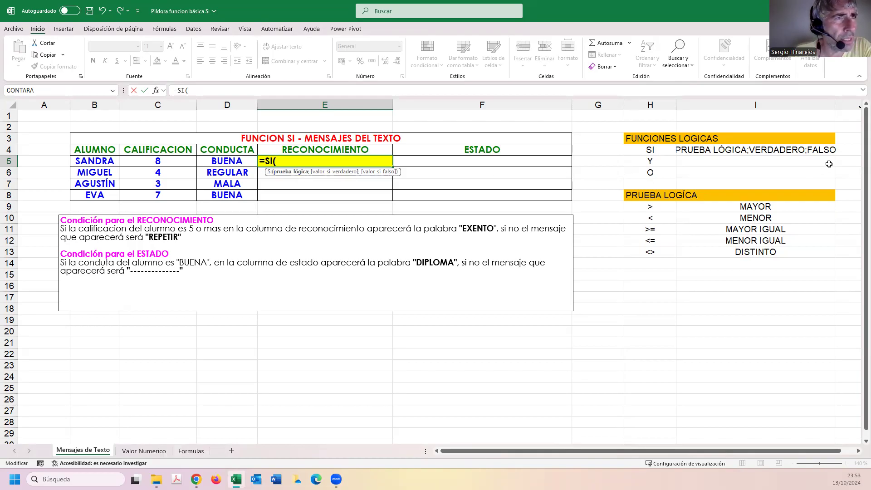
mouse_move(627, 186)
mouse_down()
mouse_move(653, 255)
mouse_move(740, 257)
mouse_up()
mouse_move(806, 257)
mouse_down()
mouse_move(811, 195)
mouse_move(631, 184)
mouse_up()
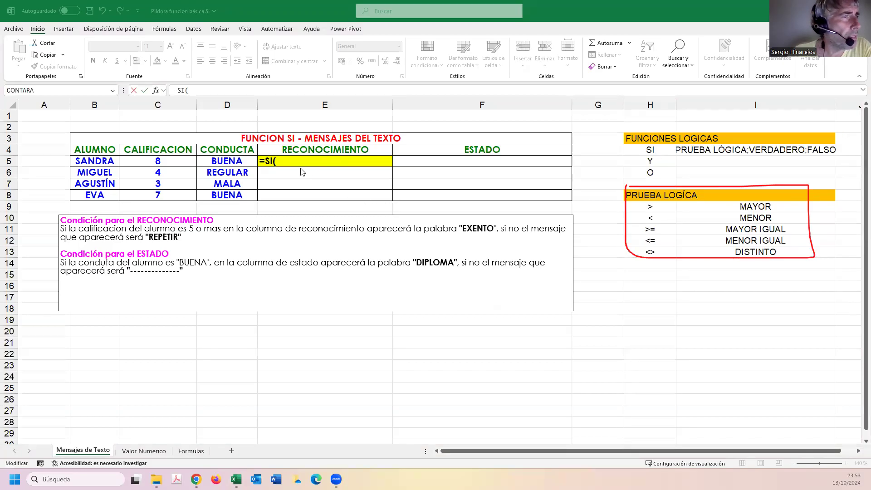
click(281, 161)
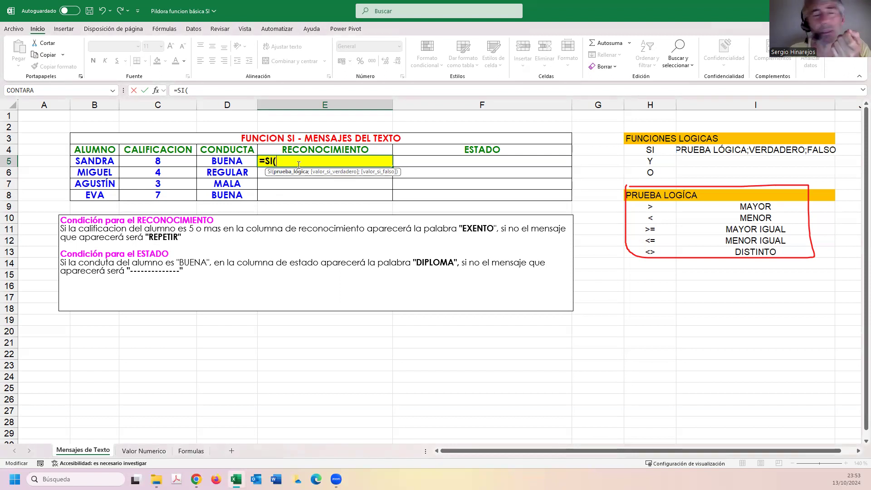
click(168, 161)
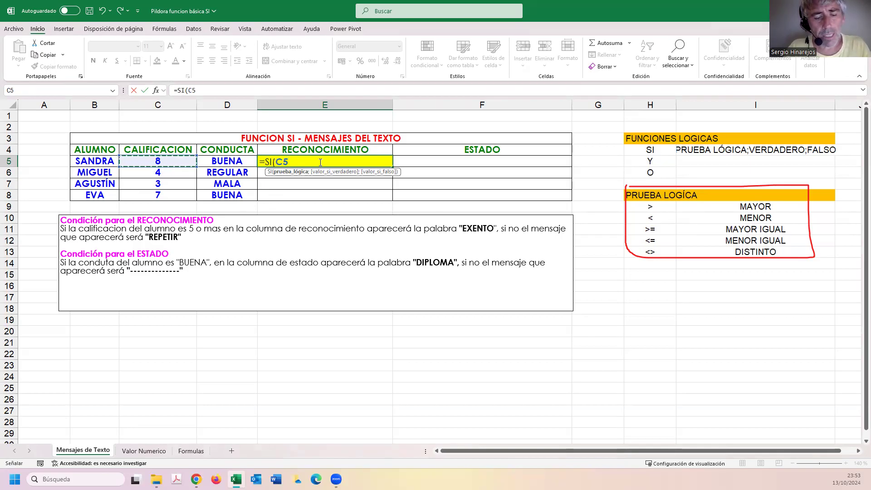
text(>=5)
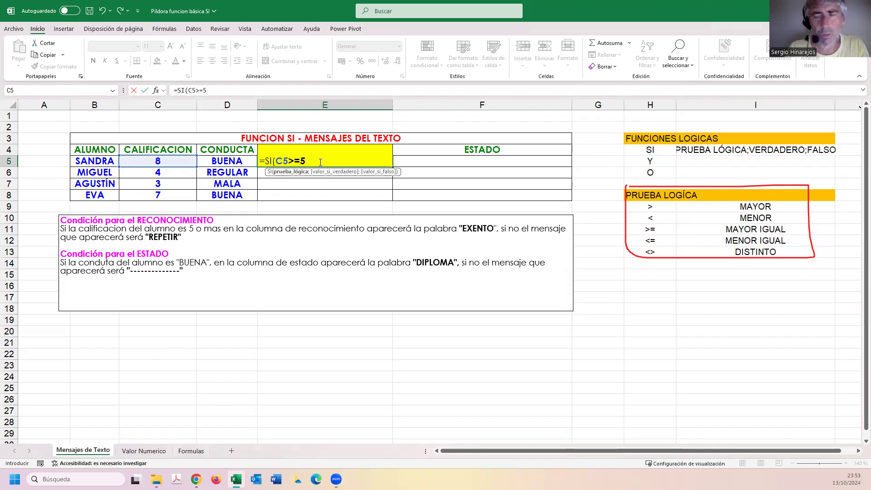
text(;)
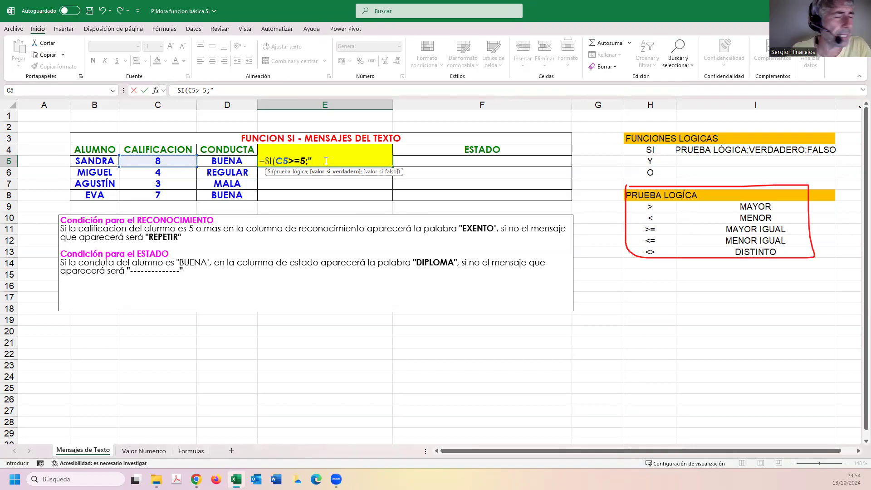
Finish the E5 formula with "EXENTO" as the true value and "REPETIR" as the false value, and fill it down to E8.
text(EXENT)
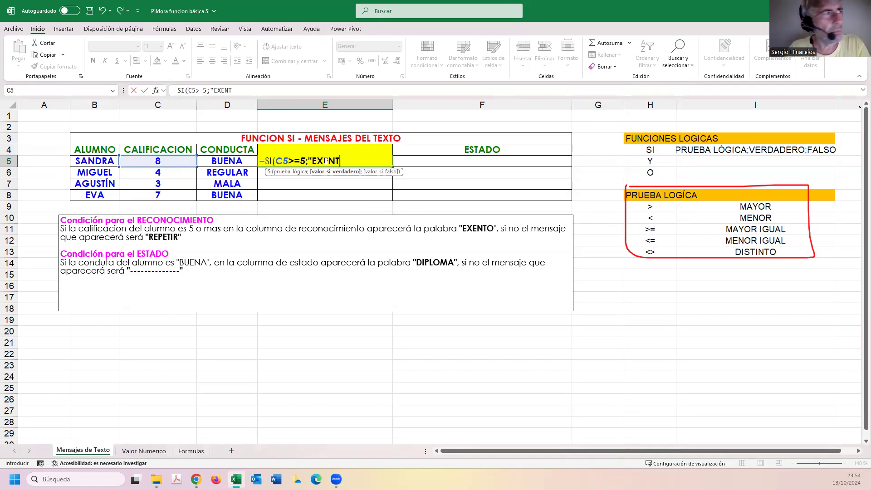
text(O")
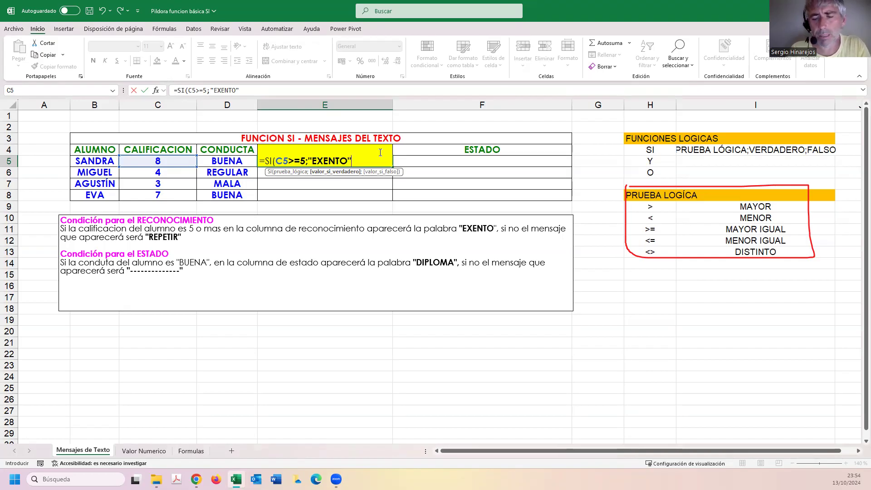
text(;)
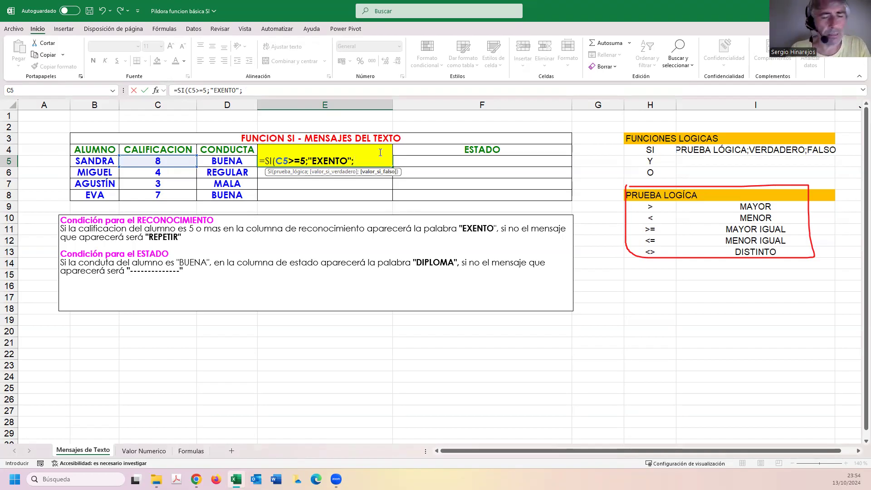
text("REP)
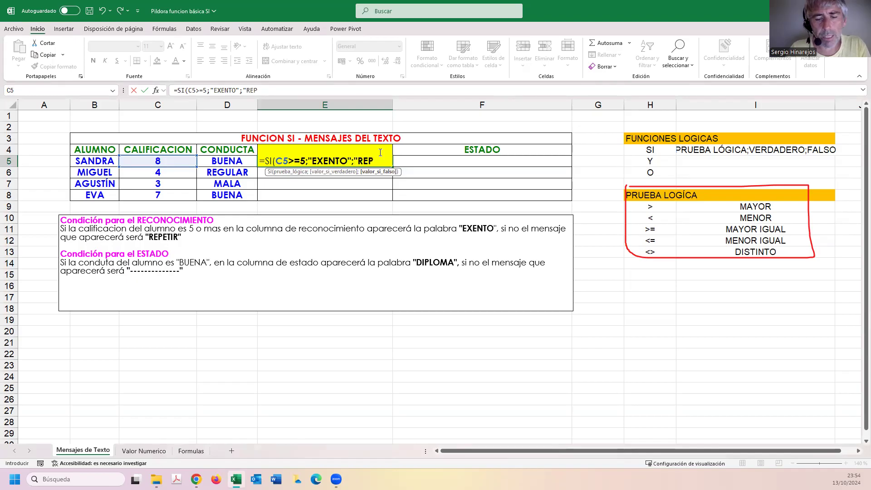
text(ETIR")
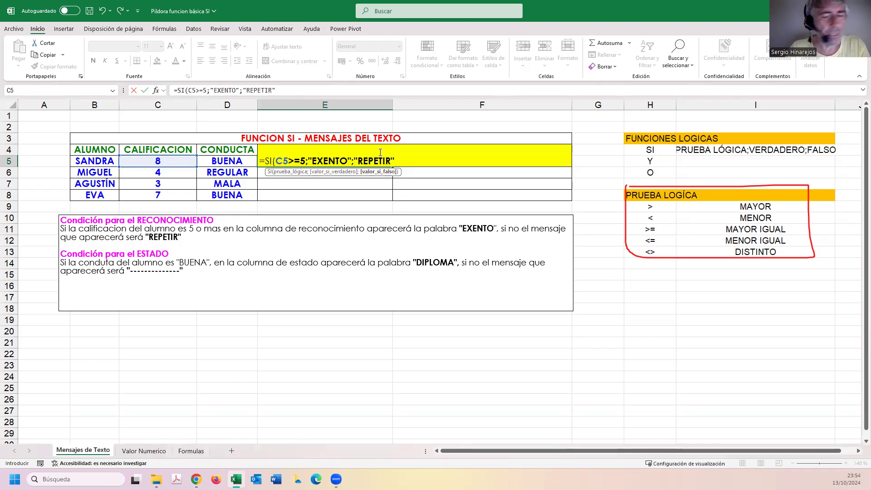
text())
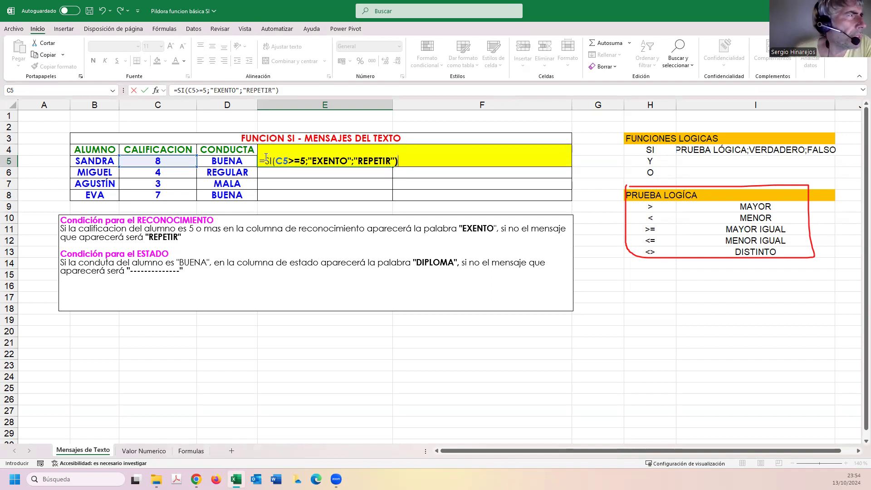
key(Return)
click(290, 162)
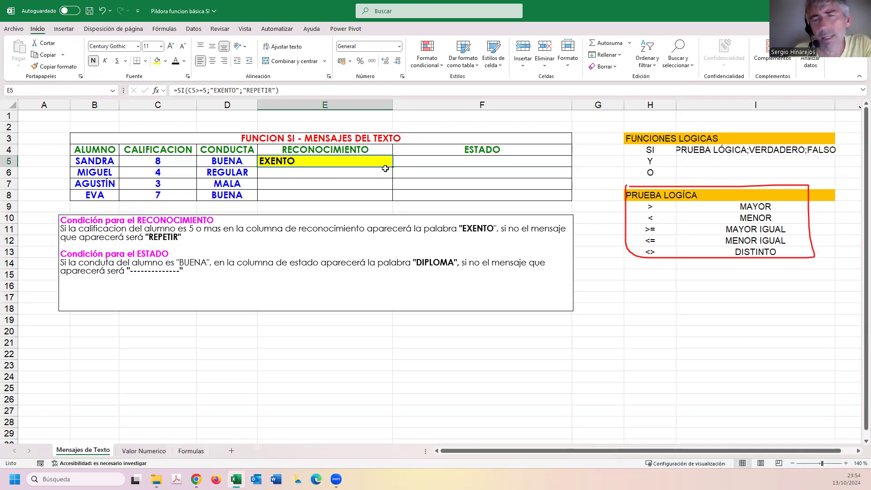
drag(392, 167, 392, 199)
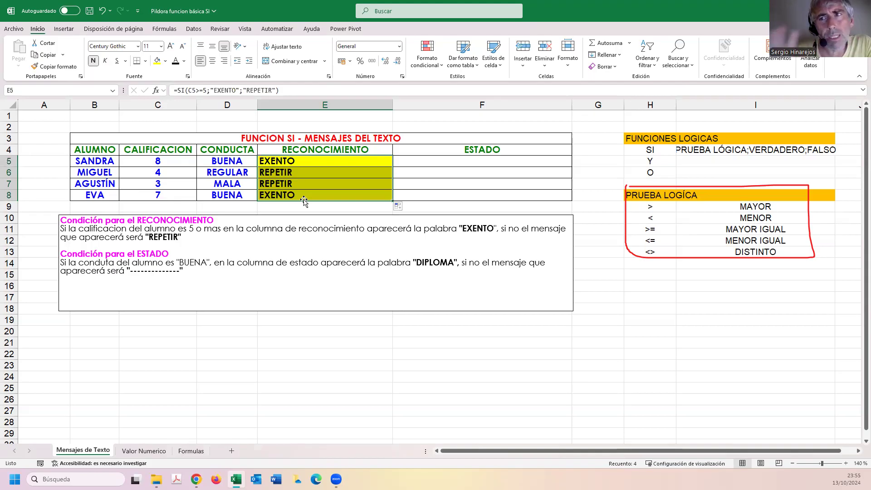
Review the condition text for ESTADO and fill cell F5 with the standard light green.
click(418, 160)
drag(184, 271, 61, 263)
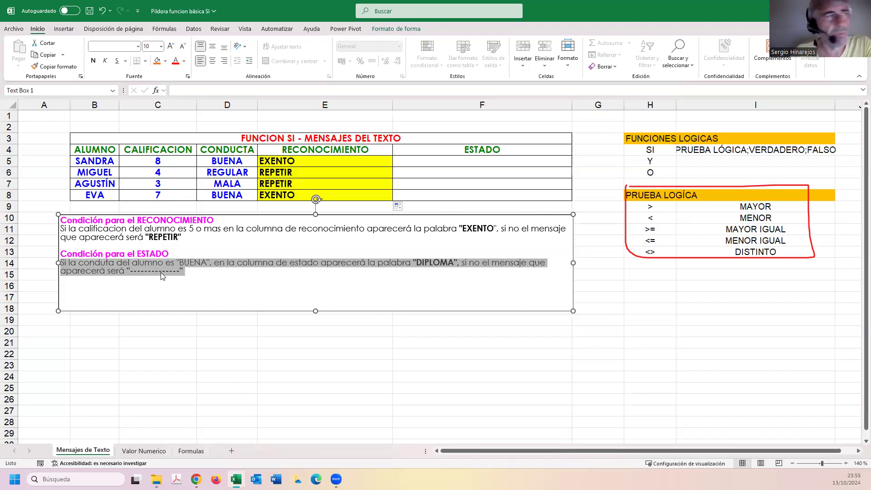
click(434, 160)
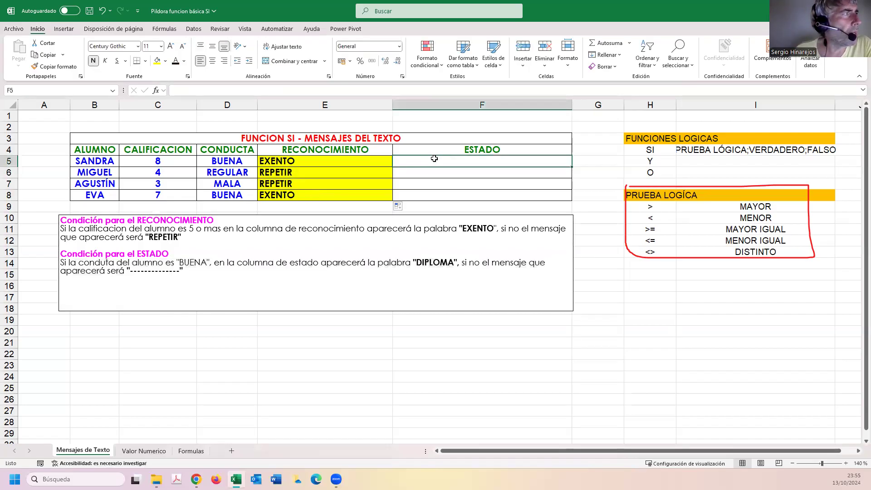
click(168, 61)
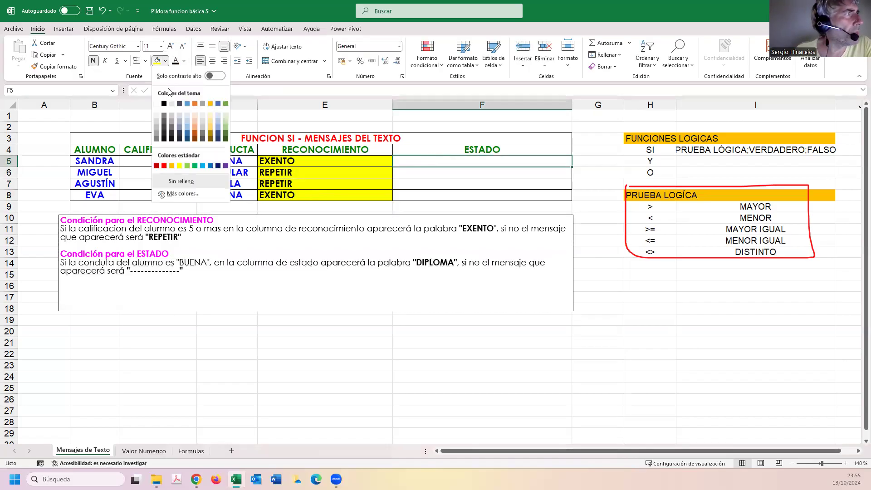
click(188, 164)
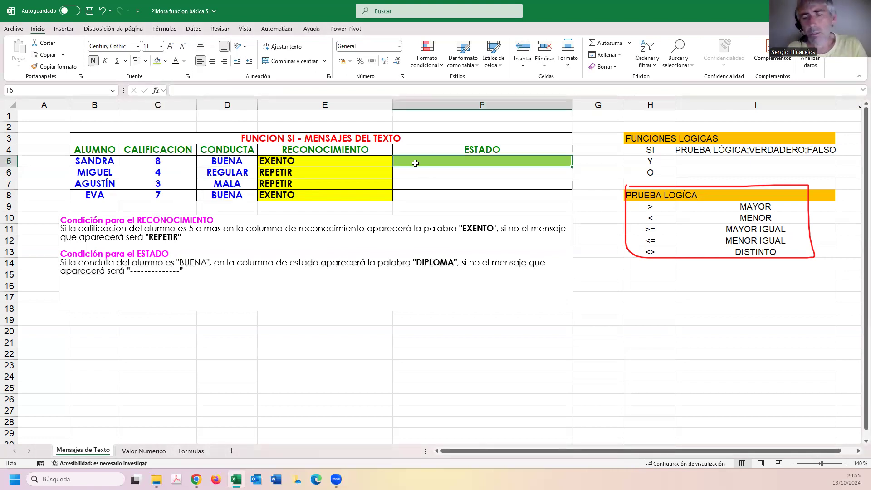
Begin an SI formula in cell F5 with the logical test D5="BUENA", referring to the first student's conduct.
text(=SI()
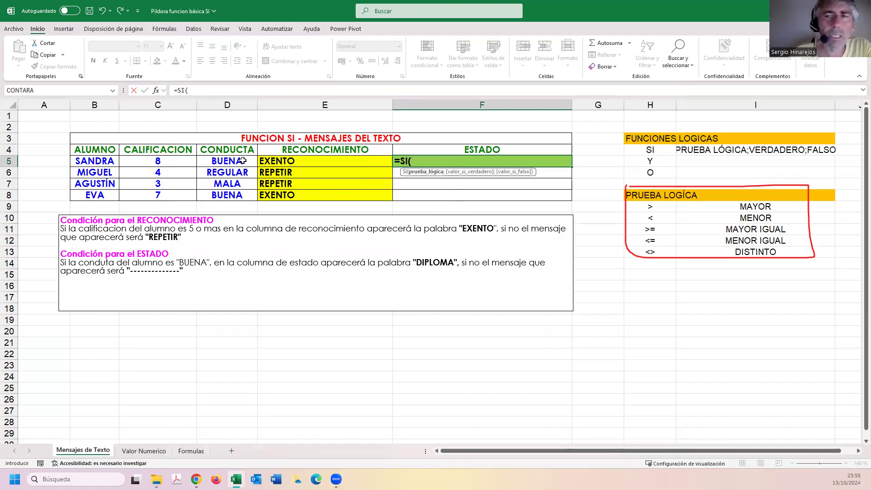
click(229, 161)
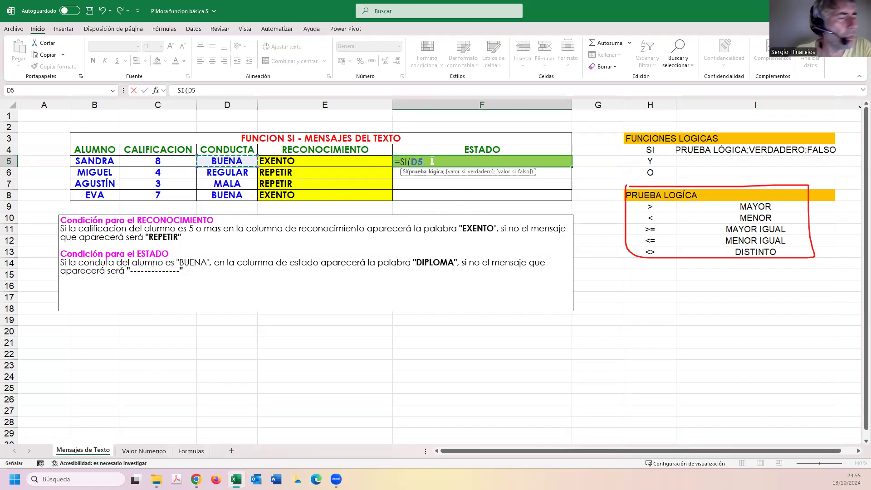
text(=)
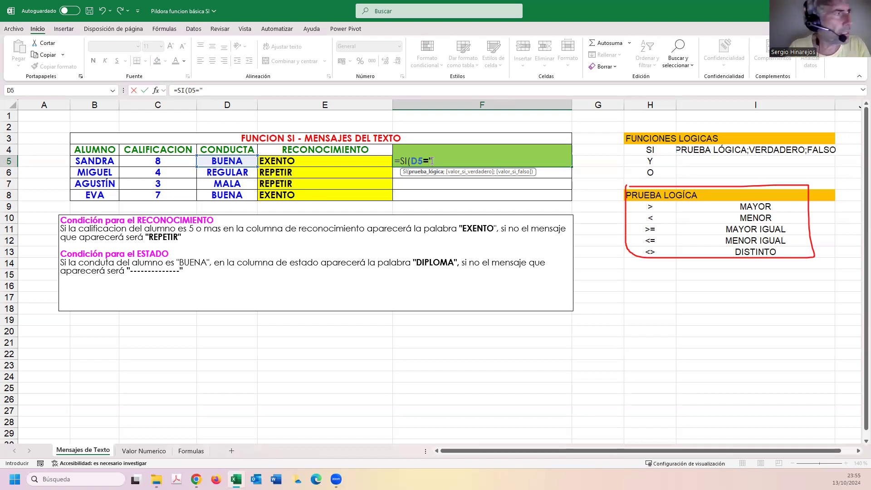
text(BUENA)
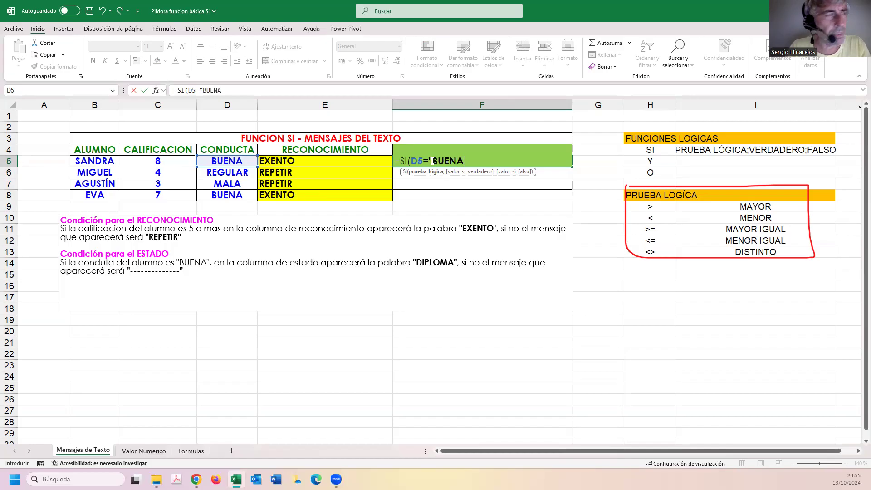
text(";)
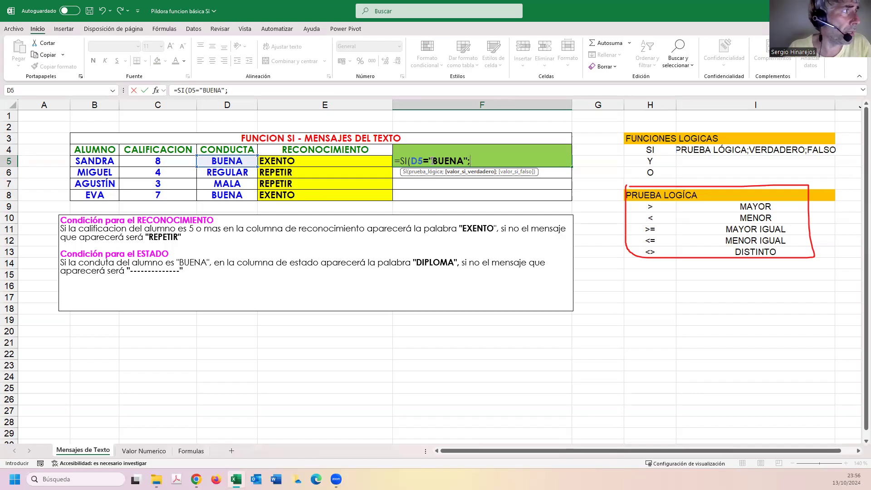
click(432, 161)
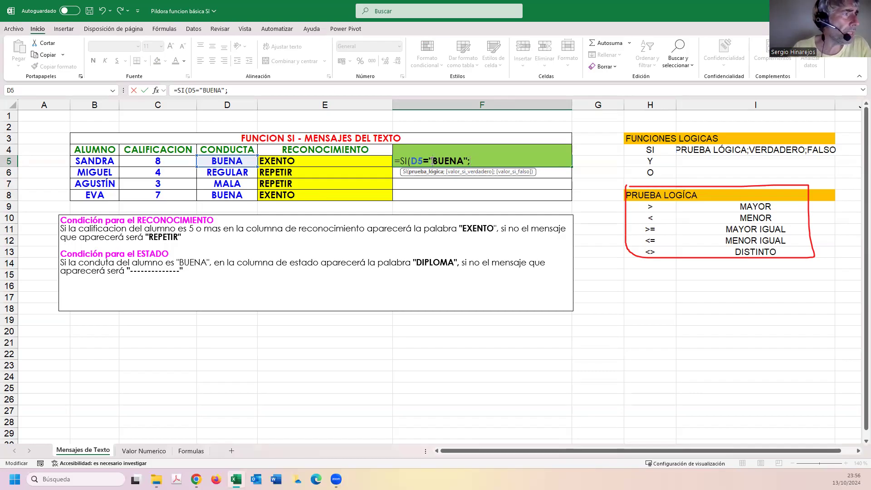
text(")
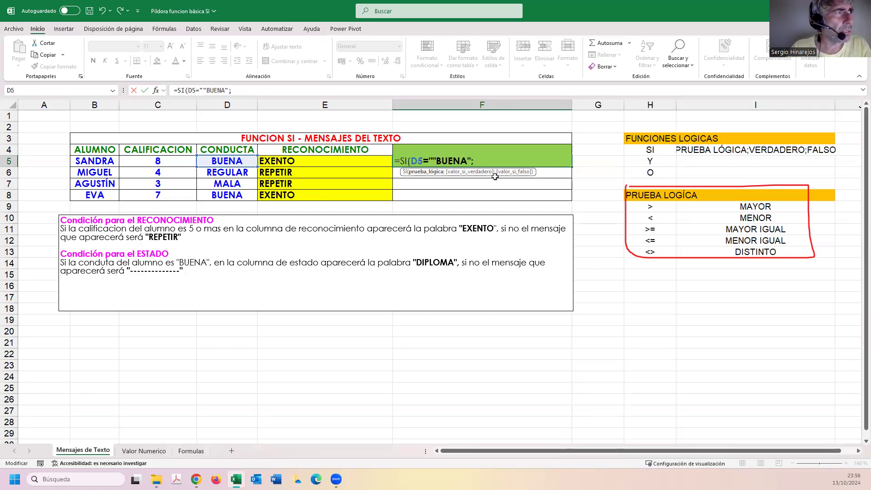
key(BackSpace)
click(483, 165)
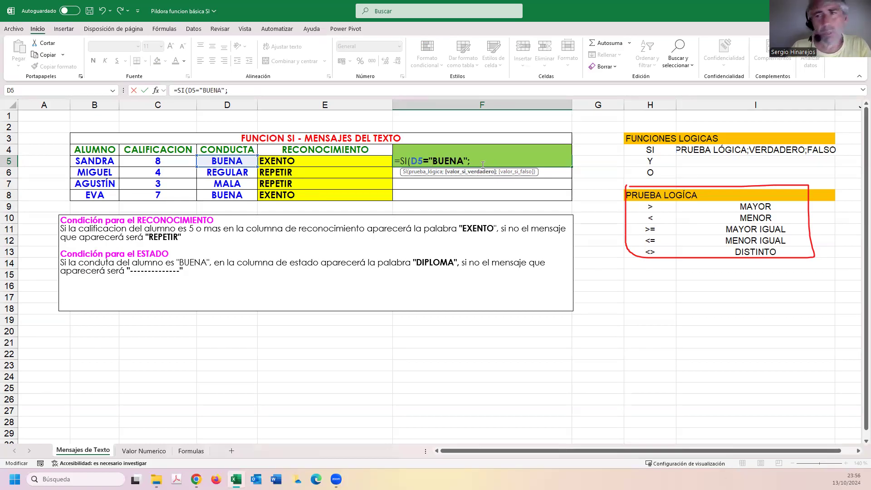
Finish the F5 formula with "DIPLOMA" as the true value and "-------" as the false value, and fill it down to F8.
text(")
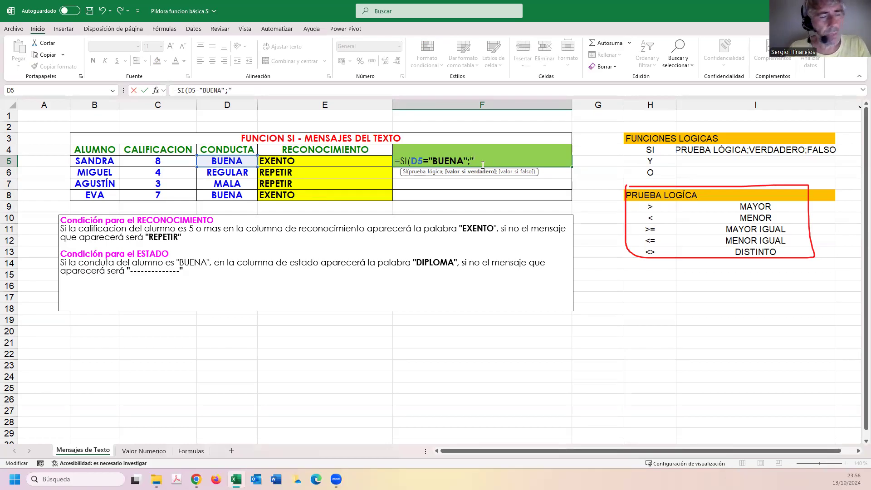
text(DIPLOMA")
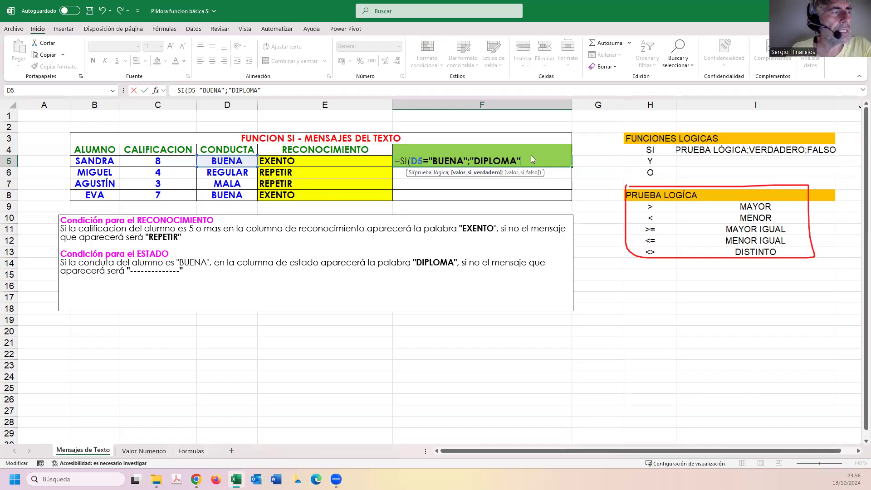
text(;"-------)
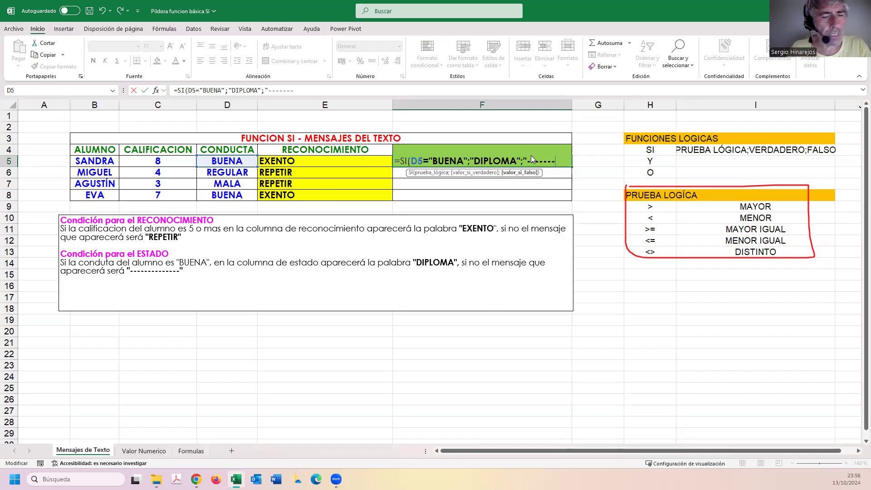
text())
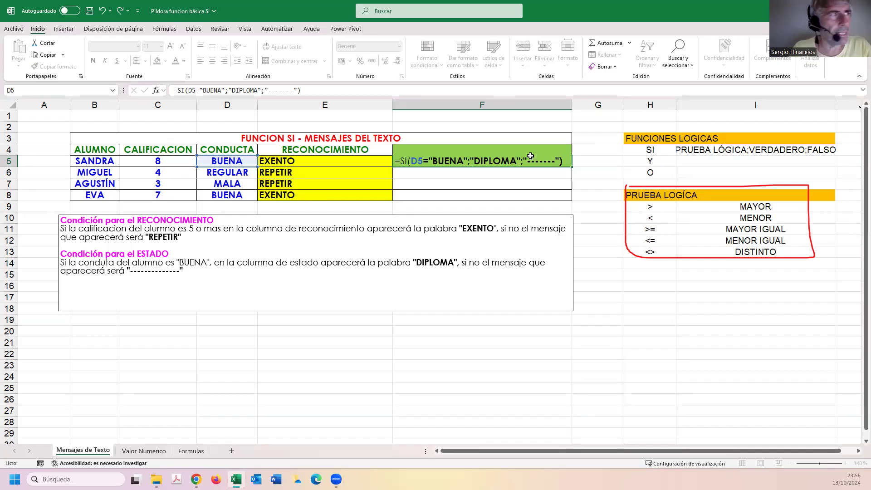
key(Return)
click(488, 162)
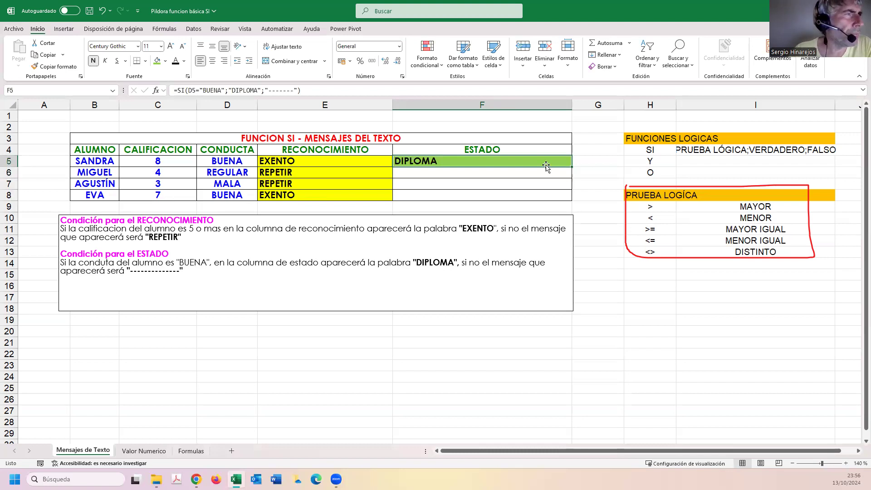
drag(572, 167, 496, 200)
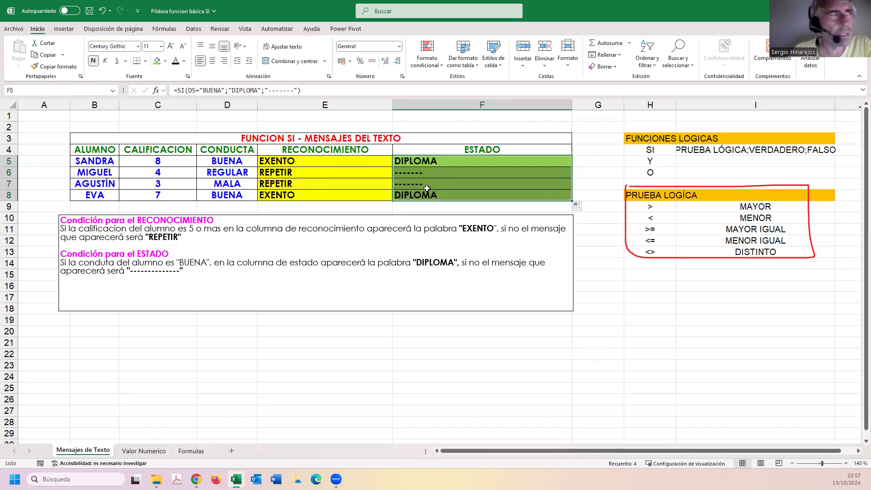
Enter a FORMULATEXTO formula referring to E5 in cell E2, above the table title.
click(319, 127)
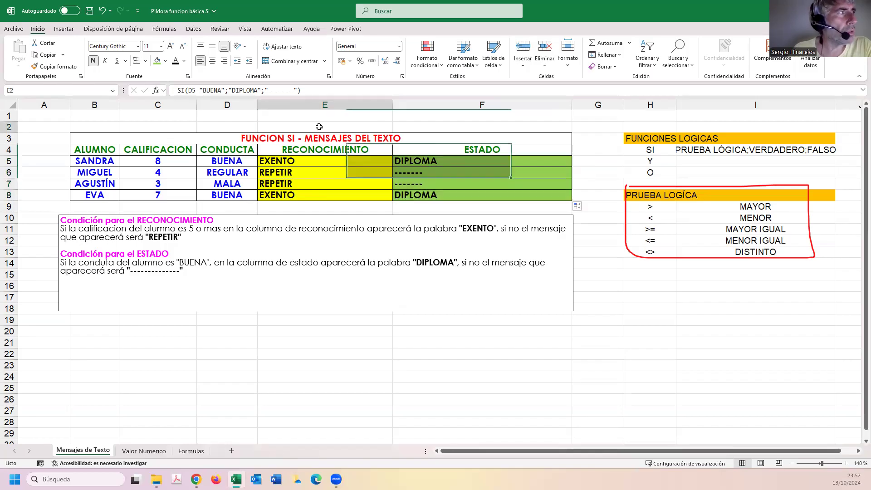
text(=)
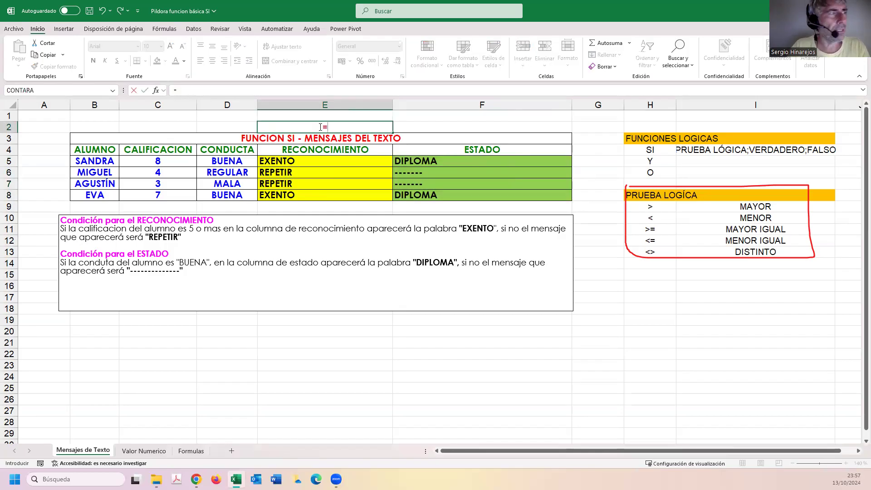
text(FORMUA)
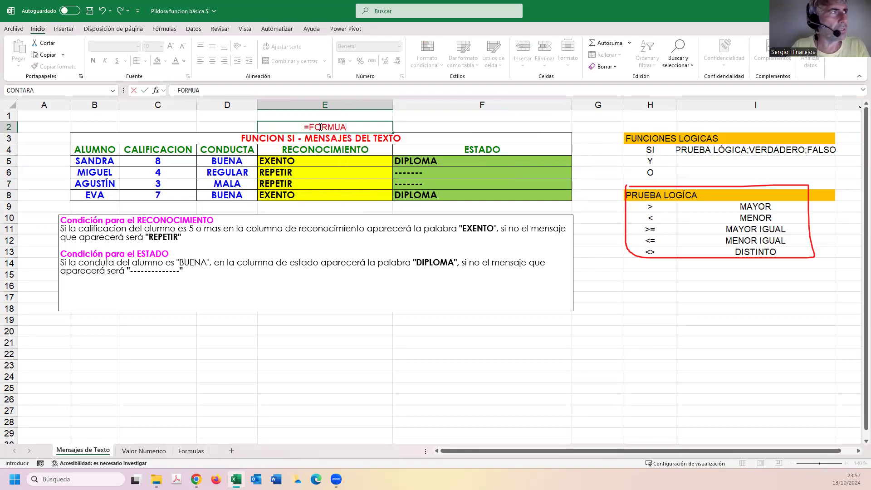
key(BackSpace)
text(LATEXTO()
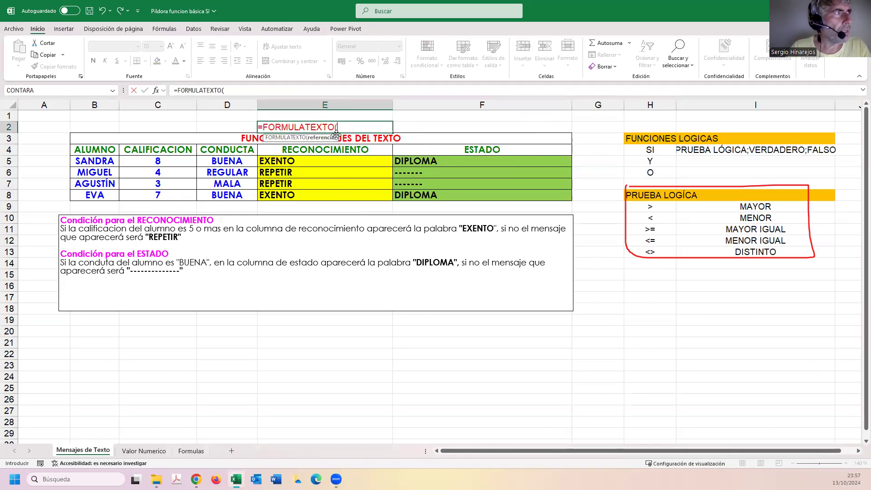
double_click(334, 138)
click(333, 161)
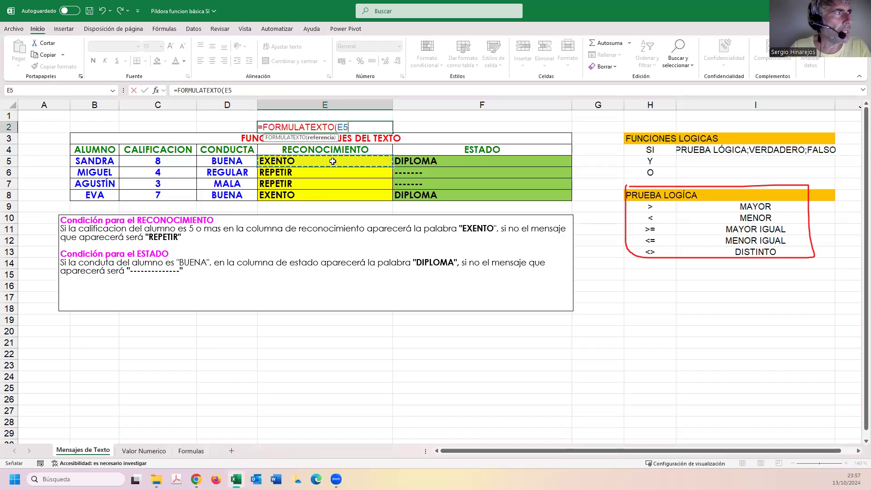
key(Return)
Set the font colour of cell E2 to the standard light blue.
click(335, 127)
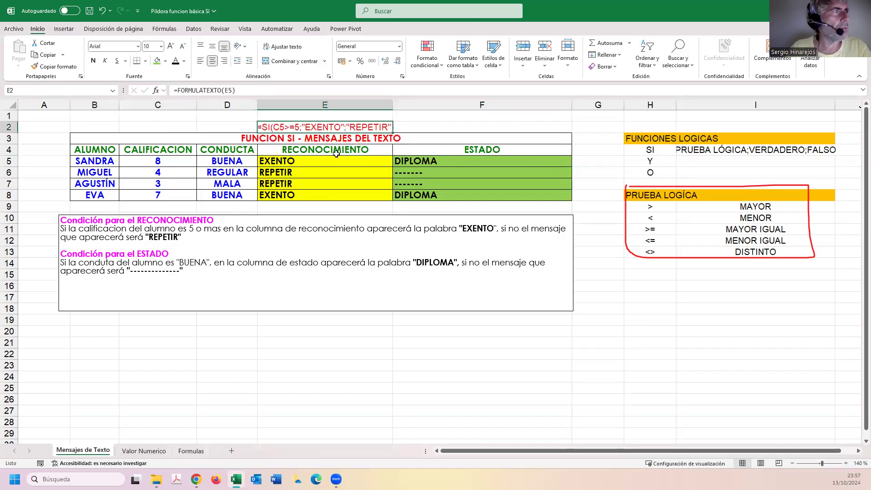
click(183, 61)
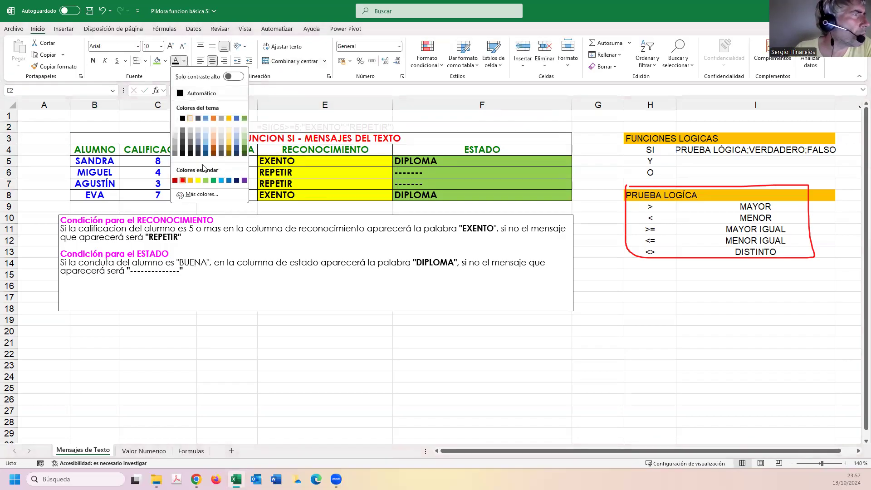
click(221, 180)
Copy the FORMULATEXTO formula from E2 across to F2 and save the workbook.
drag(409, 133, 522, 134)
click(445, 129)
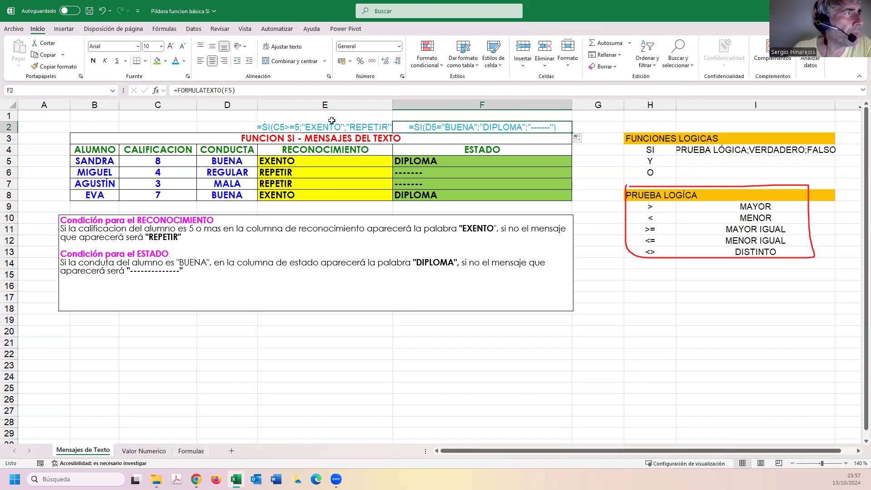
click(89, 11)
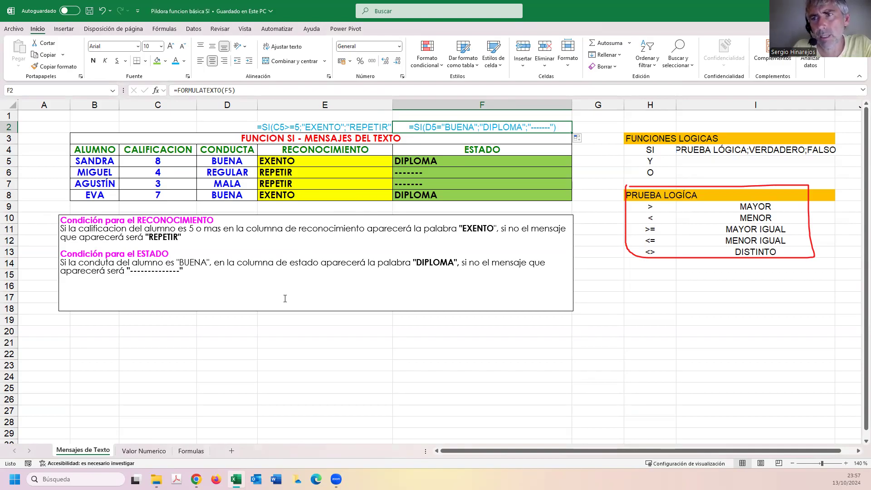
Review the BONO condition text on the Valor Numerico sheet and fill cell F5 with yellow.
click(152, 453)
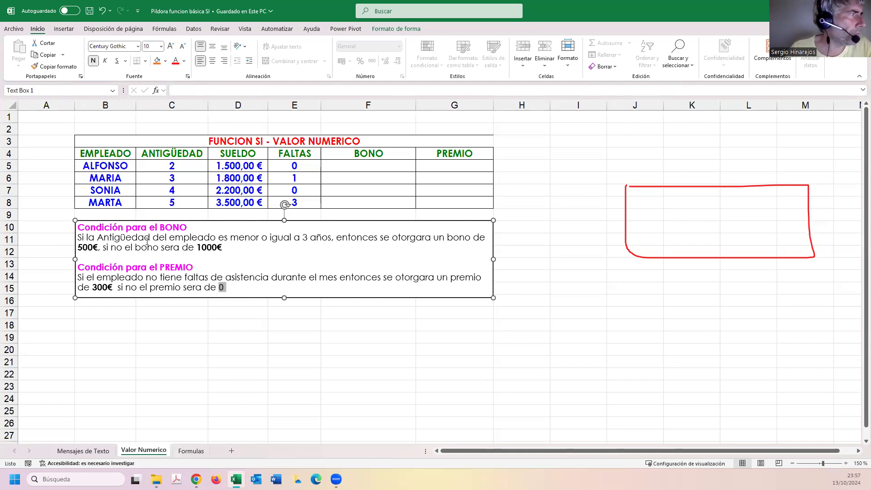
drag(80, 236, 227, 248)
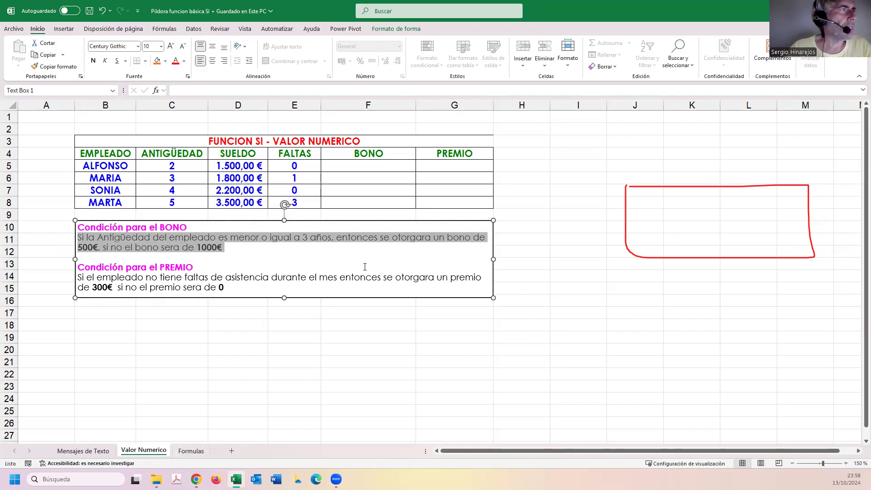
click(379, 163)
click(165, 61)
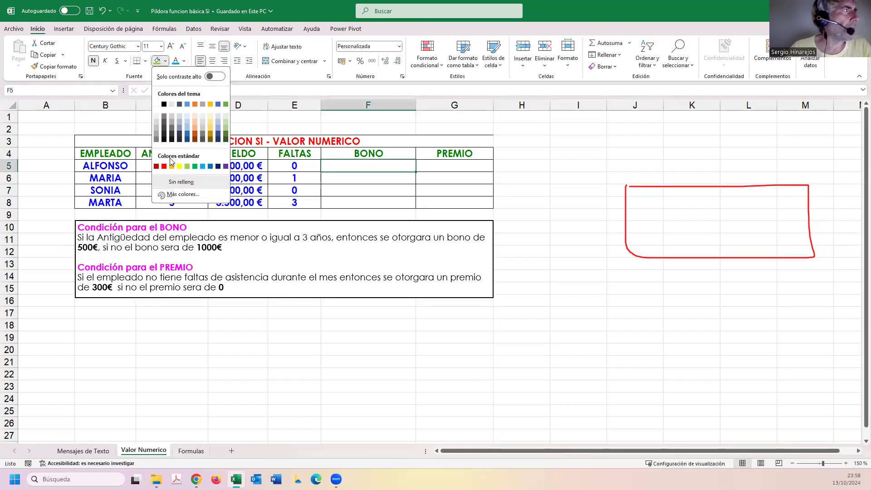
click(179, 166)
Begin an SI formula in cell F5 with the logical test C5<=3, referring to the first employee's seniority.
text(=SI()
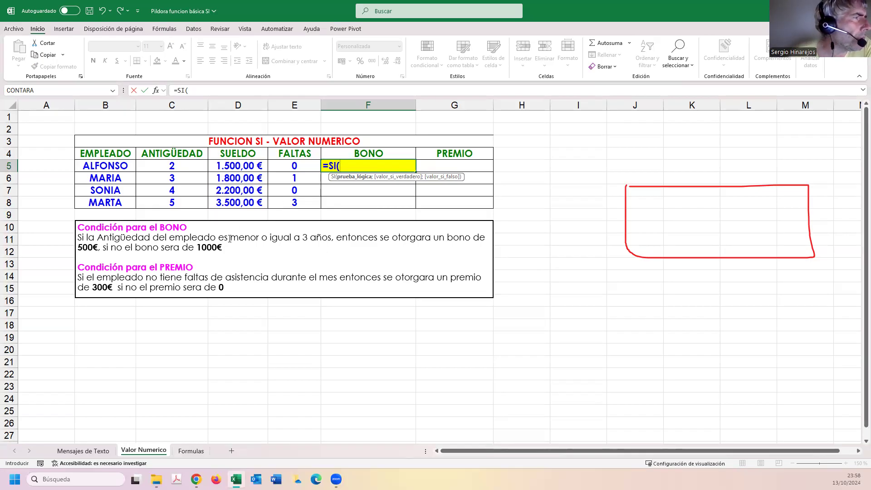
click(191, 168)
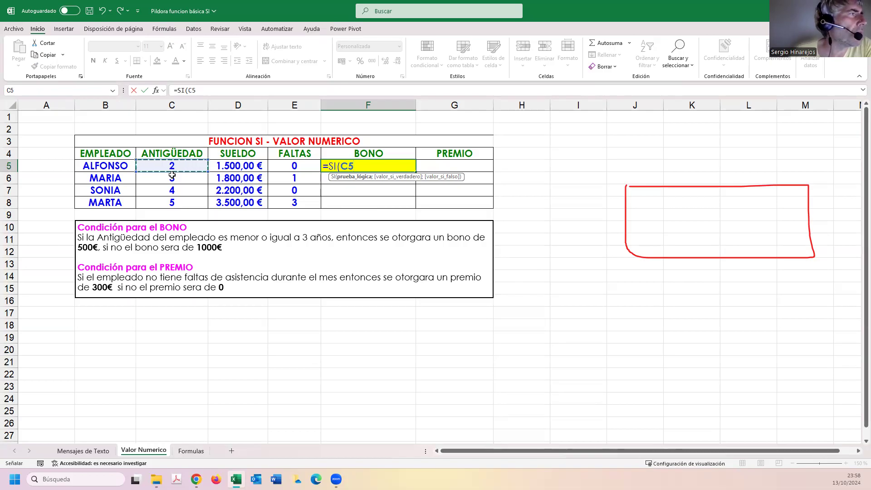
text(<=3;)
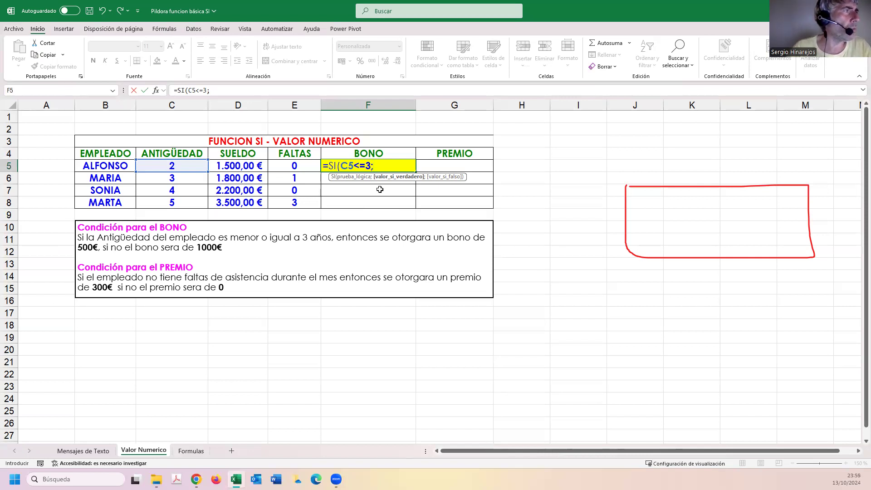
Finish the F5 formula with 500 as the true value and 1000 as the false value, keeping the cell selected.
text(500)
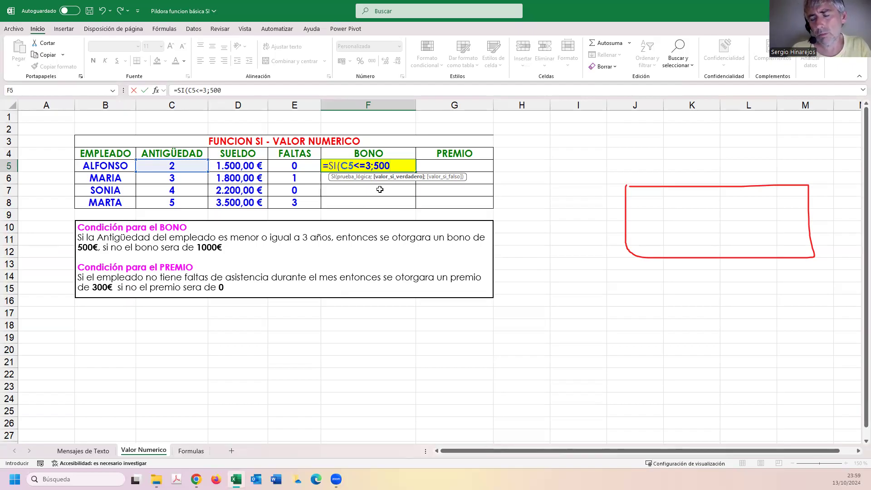
text(;)
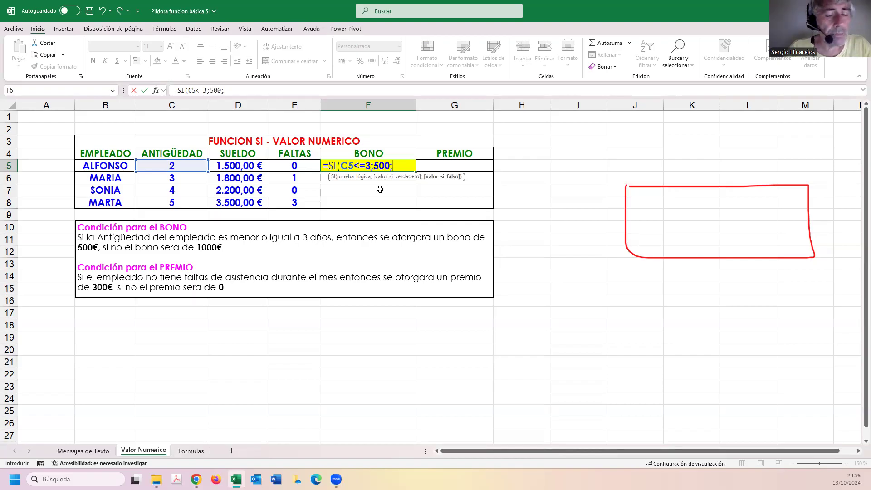
text(1000)
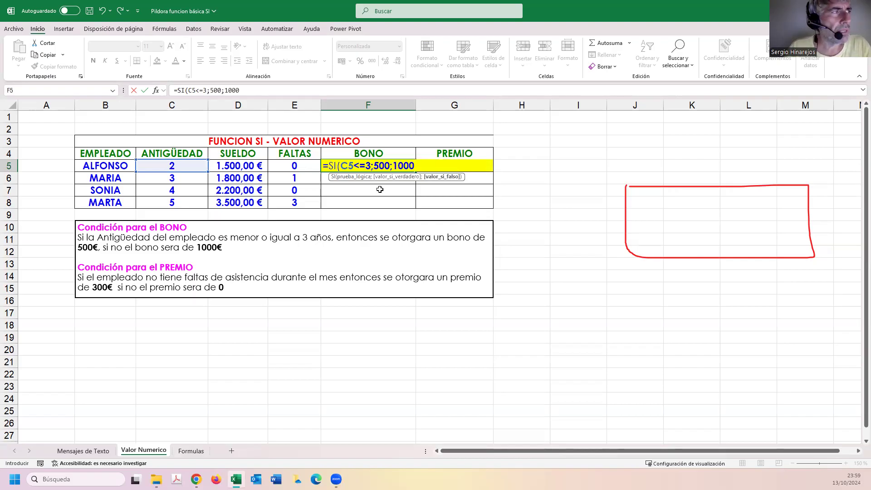
text())
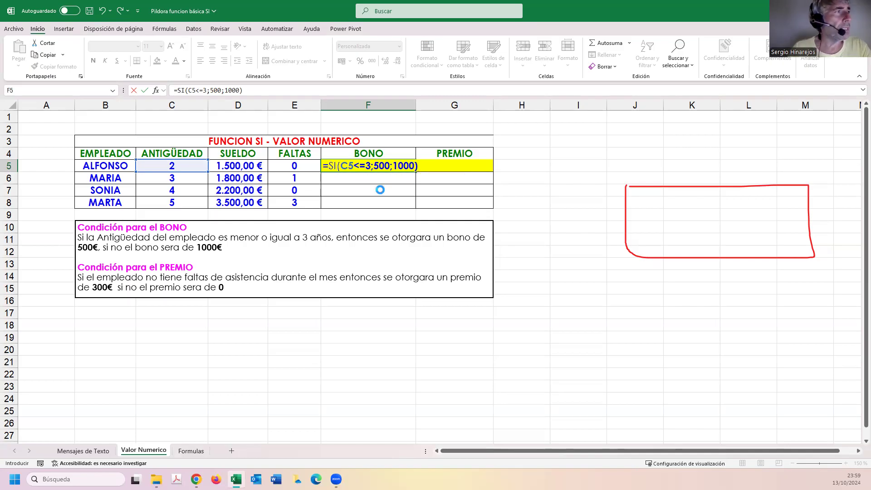
key(ctrl+Return)
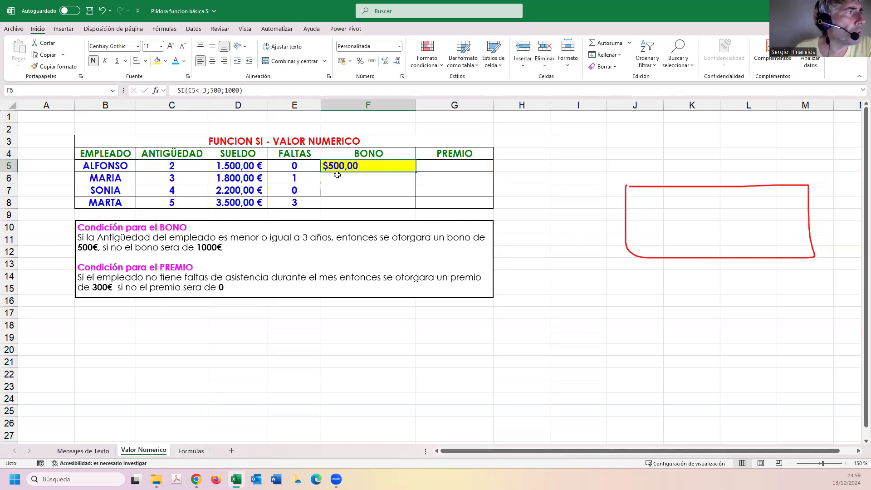
Format the BONO result in F5 as Moneda and copy its formula down to F8 for the remaining employees.
click(400, 46)
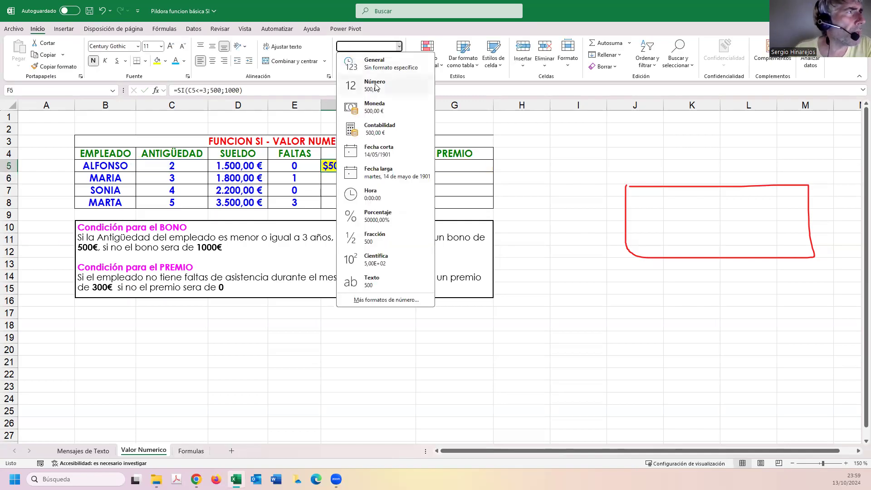
click(374, 107)
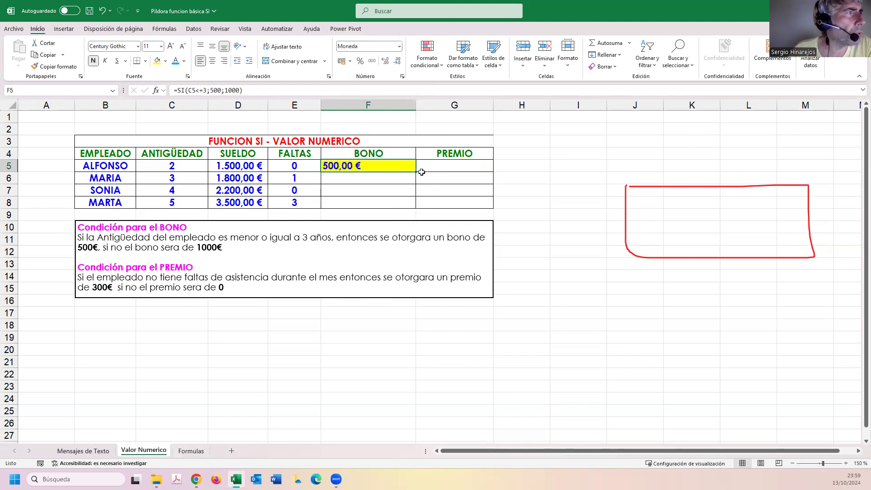
drag(416, 172, 410, 206)
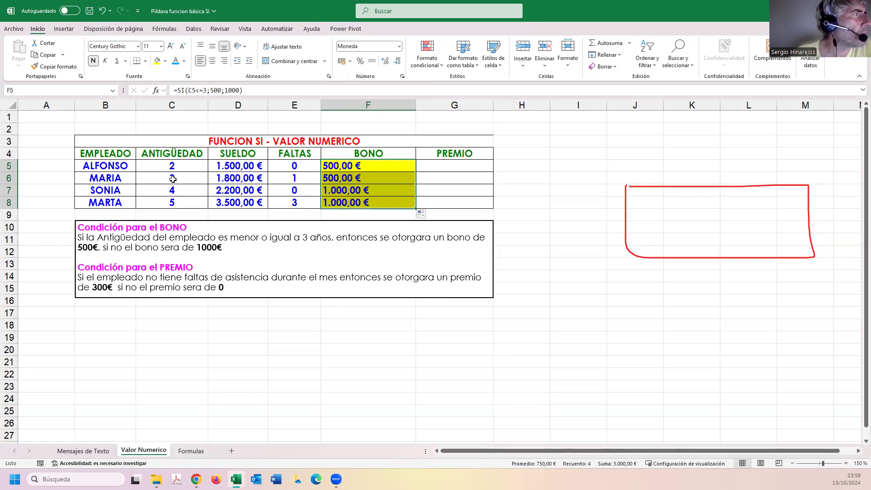
double_click(357, 166)
drag(354, 166, 370, 165)
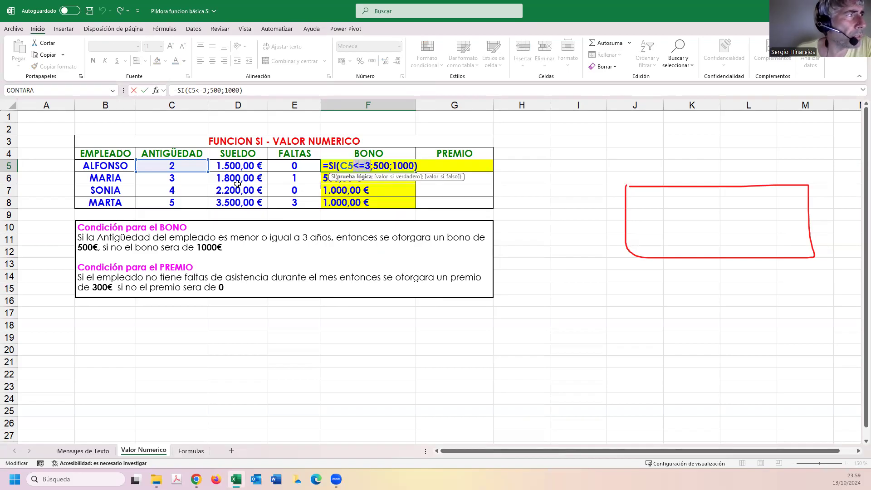
key(Return)
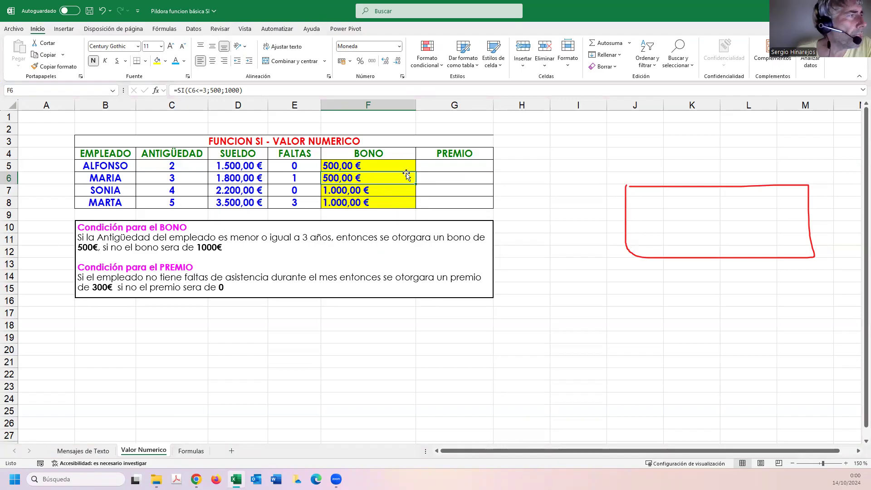
Enter an SI formula in G5 that tests whether the absences in E5 equal 0, returning 300 if true and 0 if false.
click(445, 167)
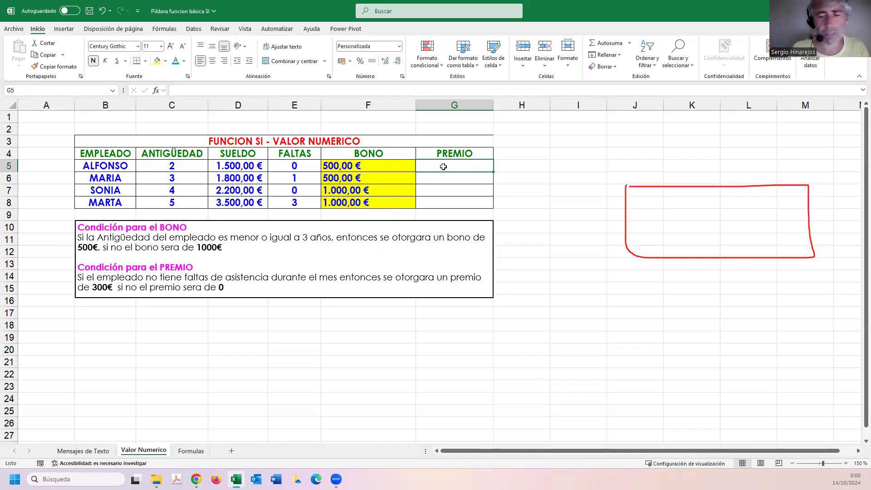
text(=SI()
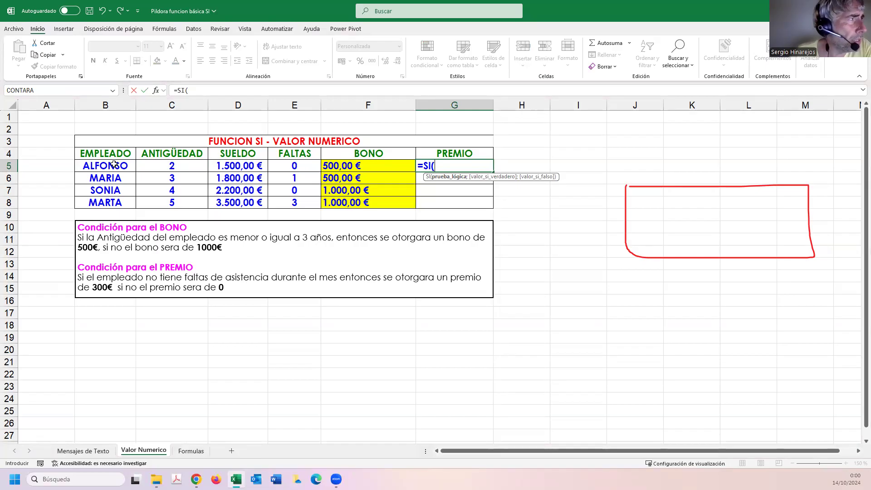
click(288, 165)
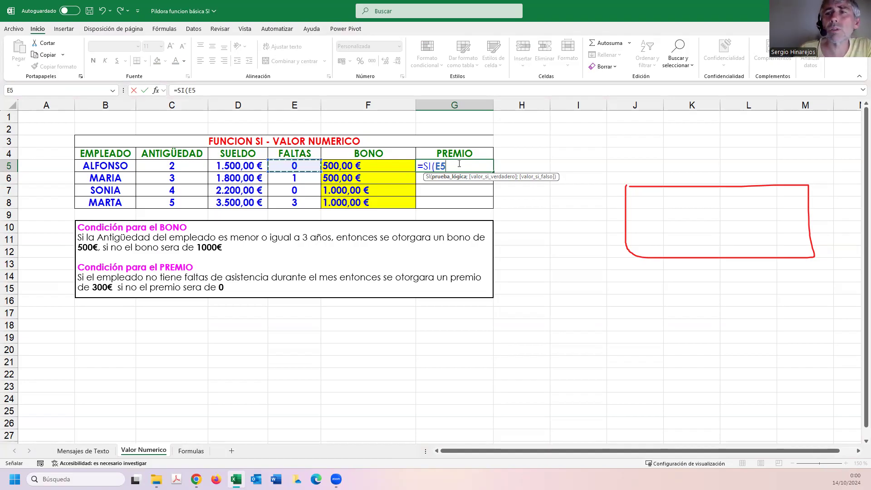
text(=)
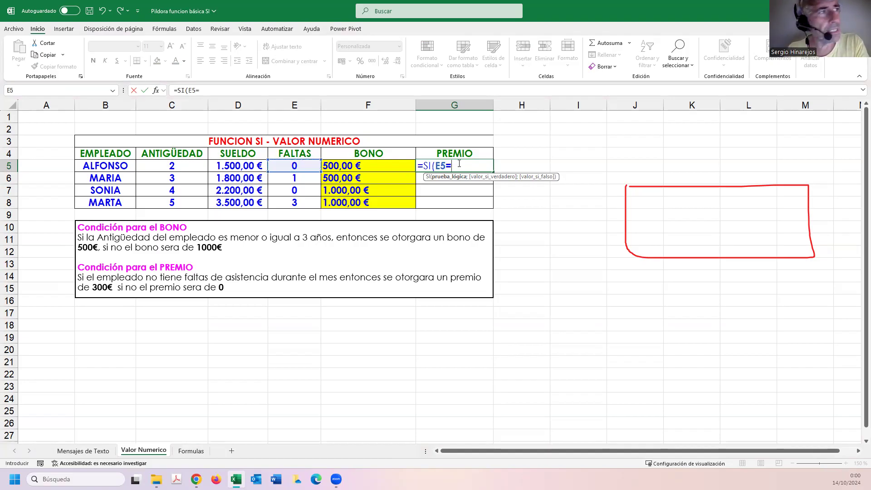
text(0)
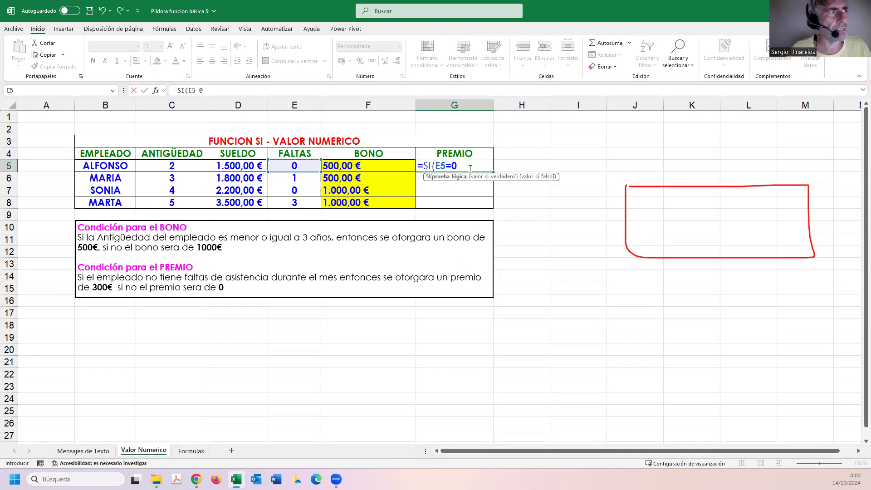
text(;)
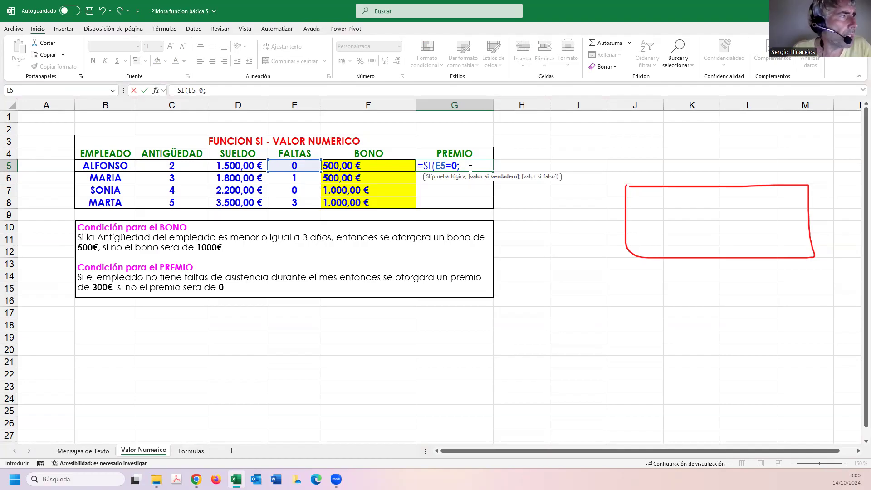
text(300)
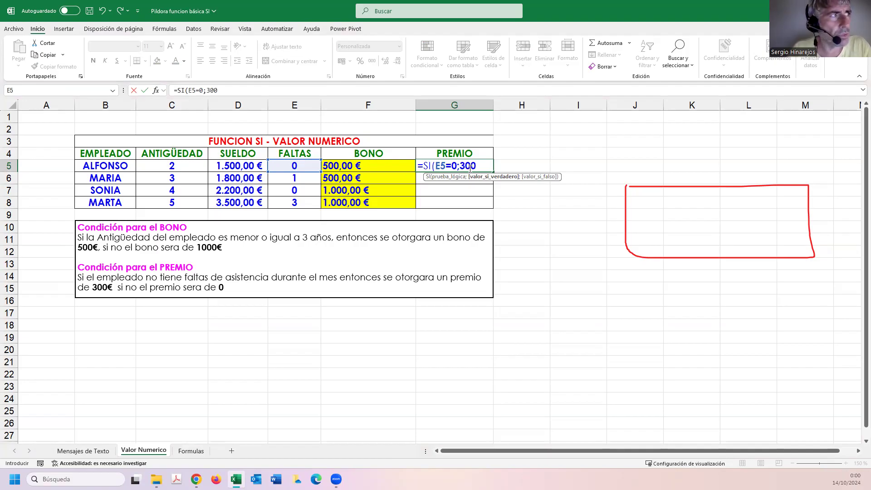
text(;)
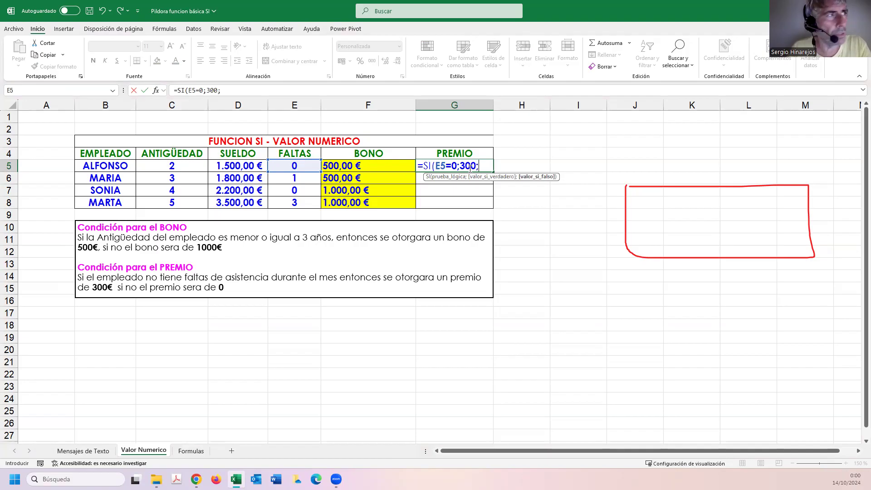
text(0)
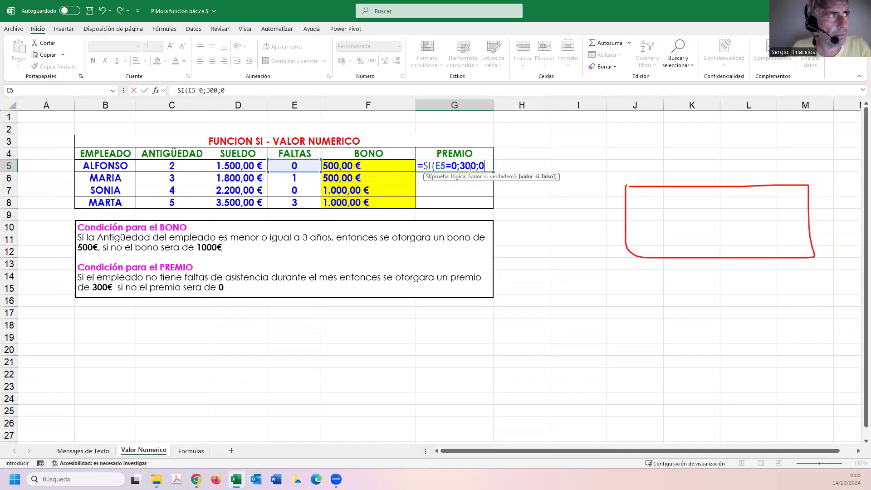
text())
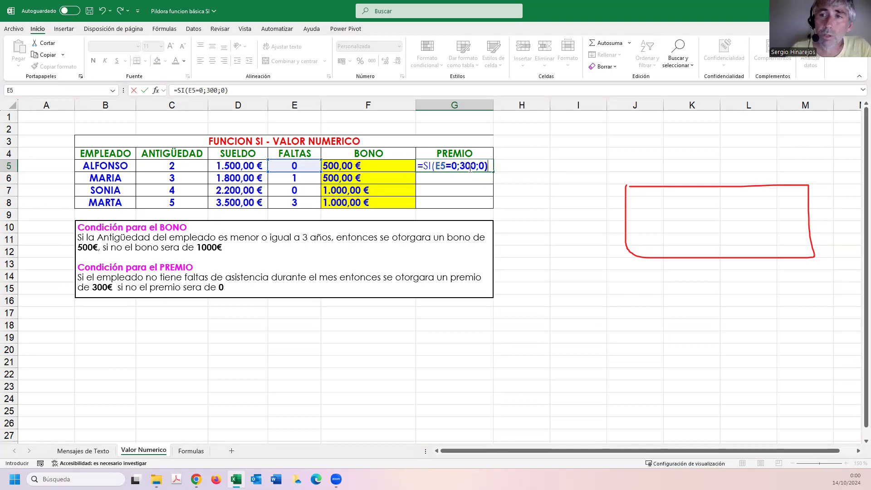
key(Return)
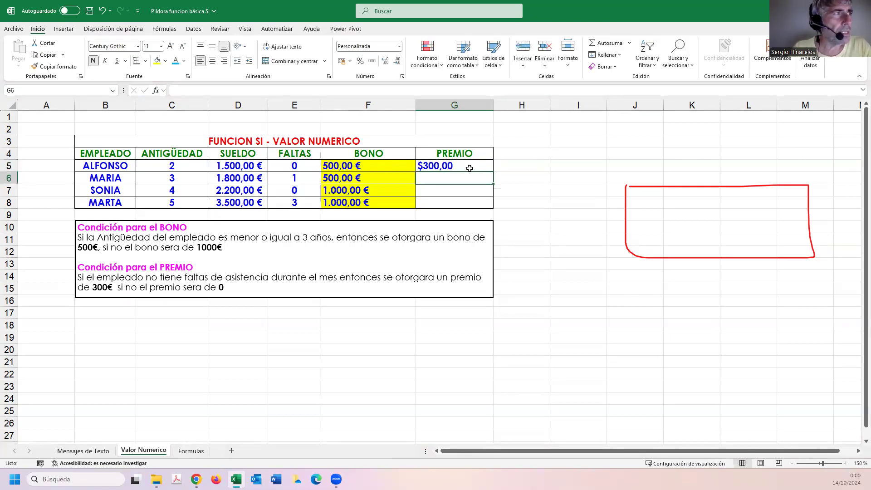
Format the PREMIO result in G5 as Moneda and copy its formula down to G8.
click(469, 168)
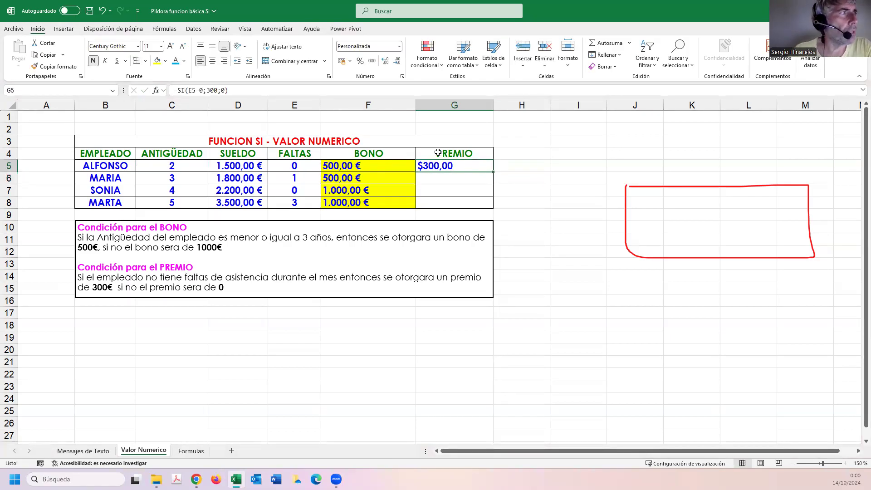
click(399, 46)
click(382, 107)
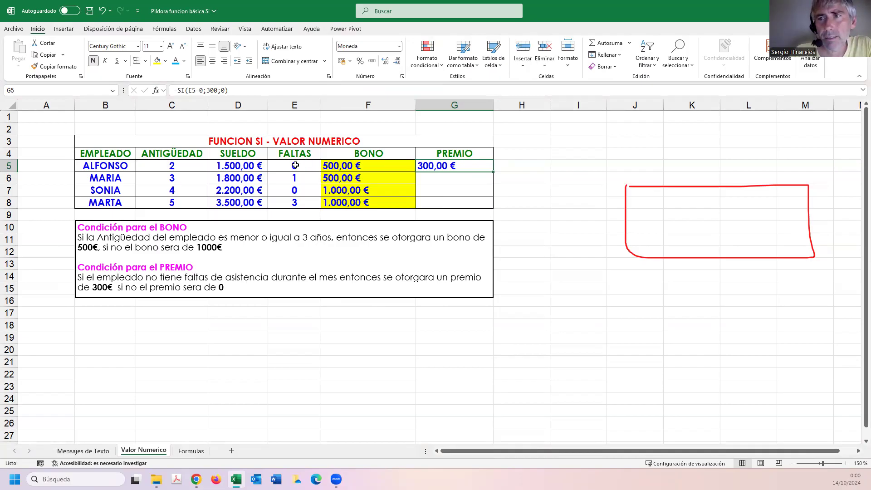
double_click(438, 165)
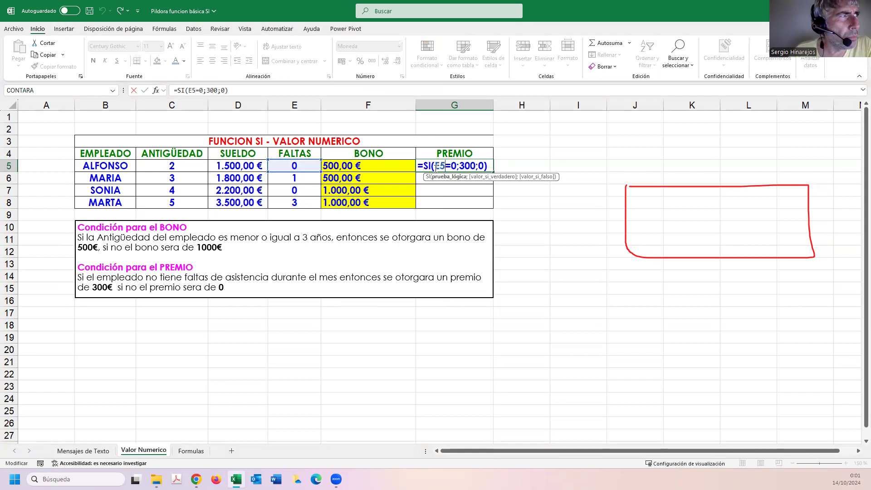
drag(434, 166, 456, 166)
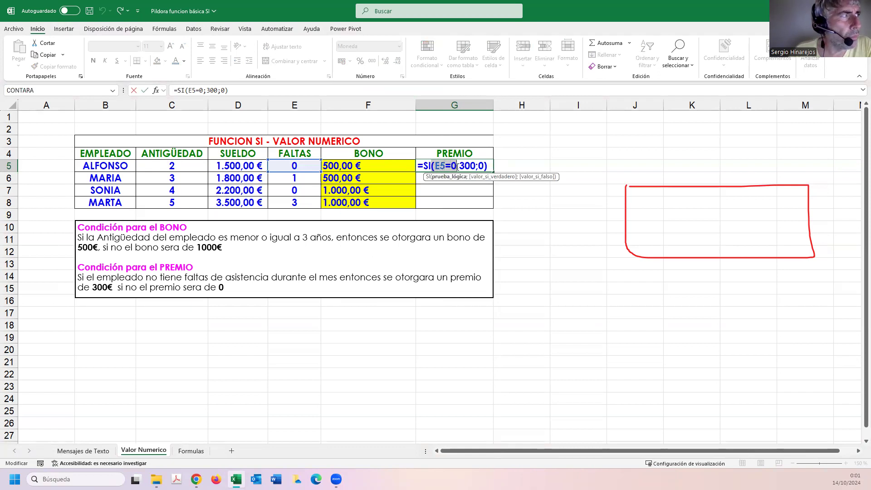
key(Escape)
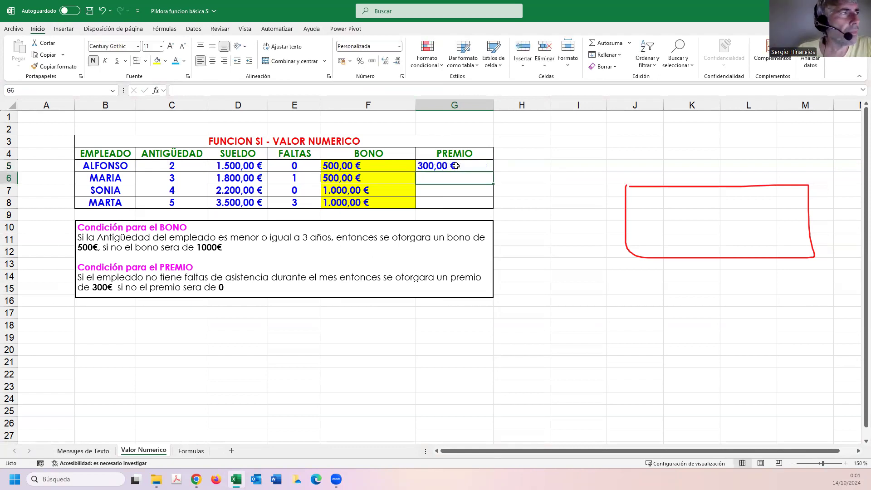
drag(493, 172, 493, 208)
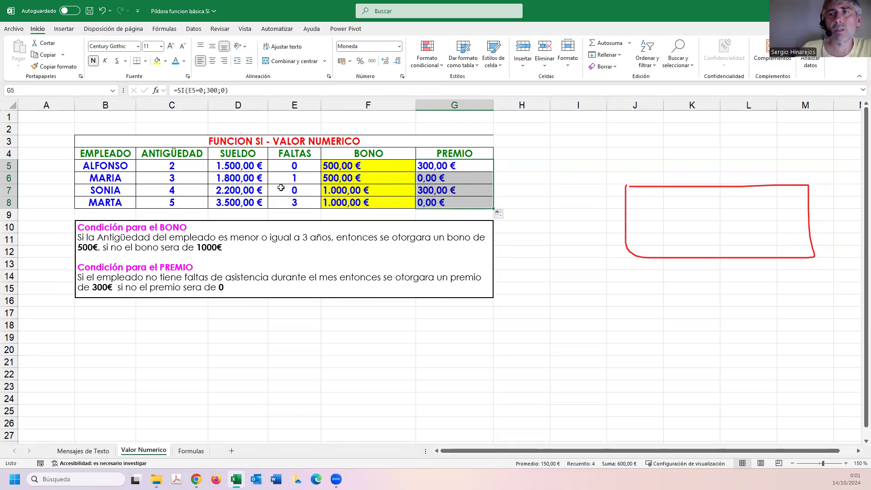
Enter a FORMULATEXTO formula in F2, above the table, that shows the BONO formula from F5.
click(347, 131)
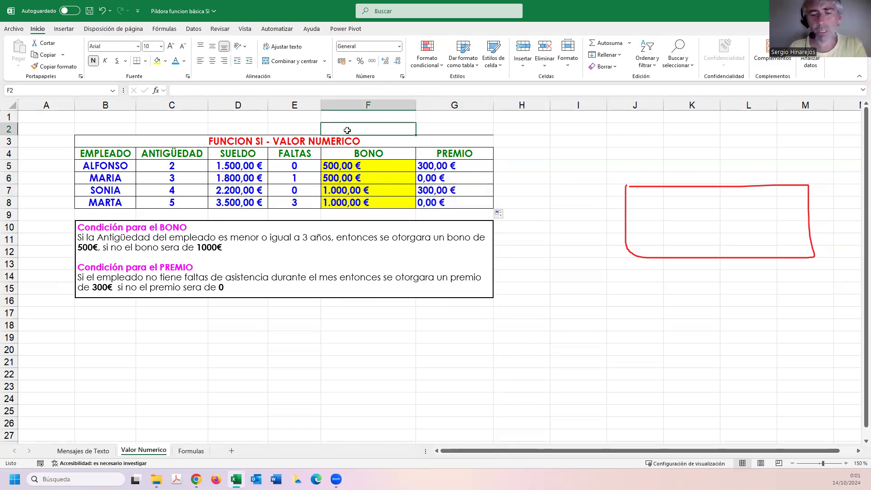
text(=FORMUAL)
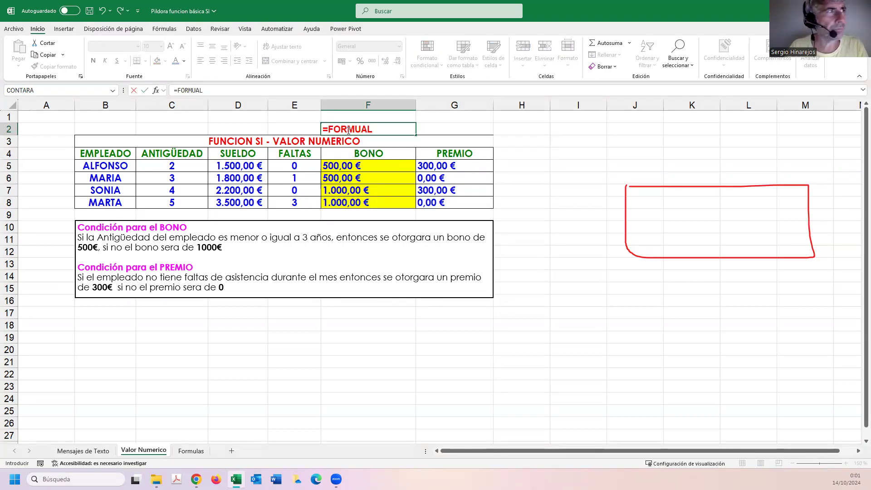
key(BackSpace)
key(BackSpace)
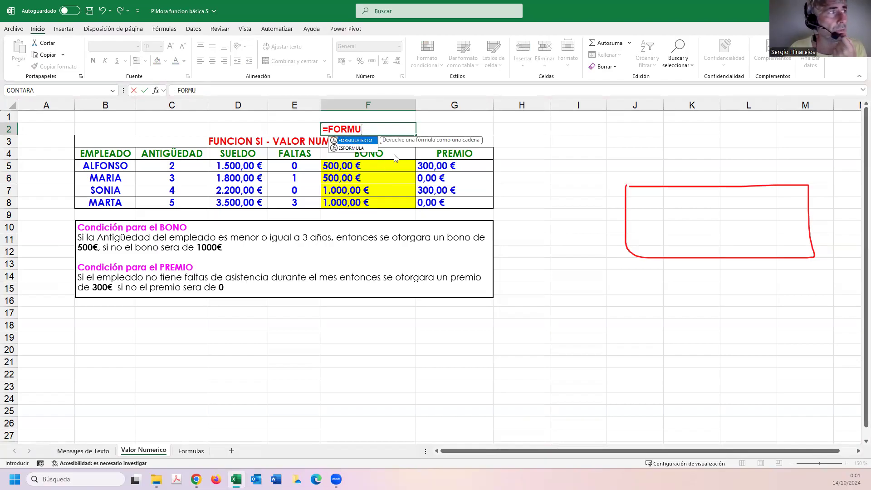
double_click(360, 141)
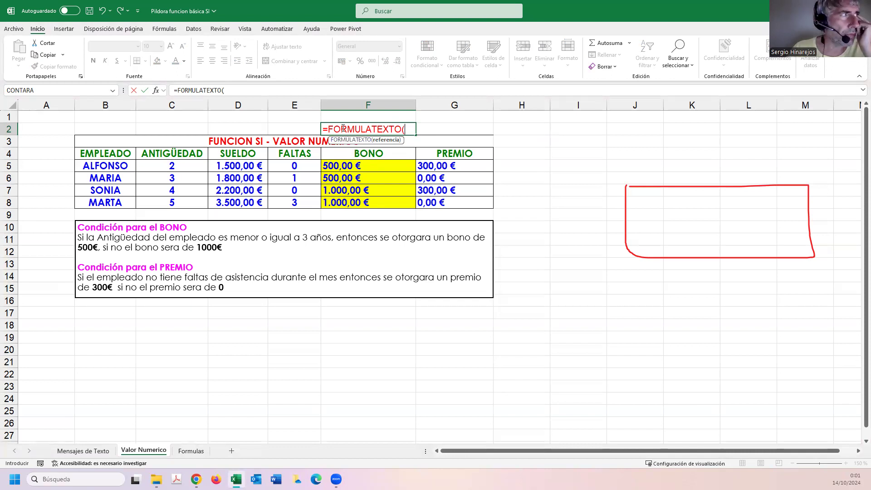
click(379, 167)
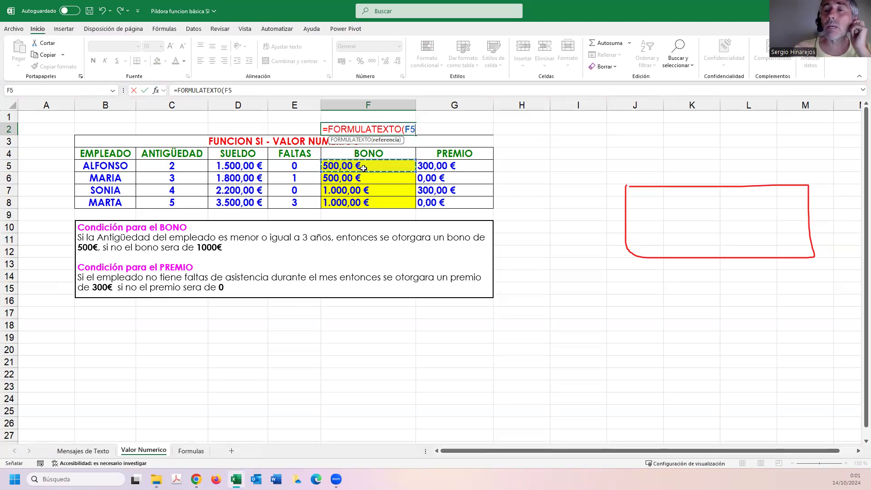
key(Return)
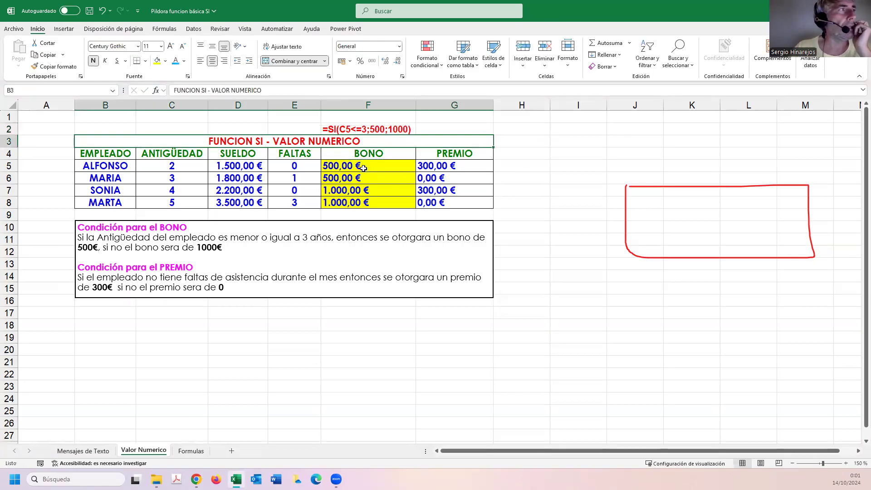
Color the formula text in F2 light blue and copy the cell across to G2 above PREMIO.
click(370, 129)
click(175, 60)
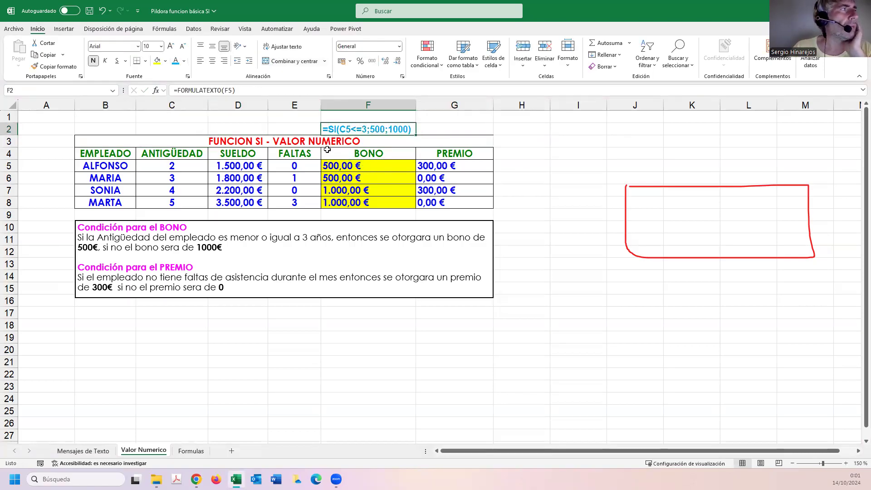
double_click(361, 129)
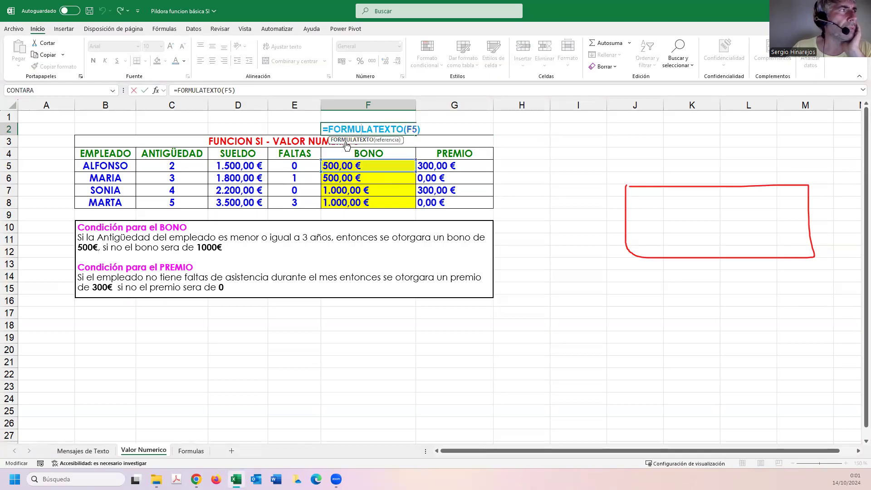
key(Escape)
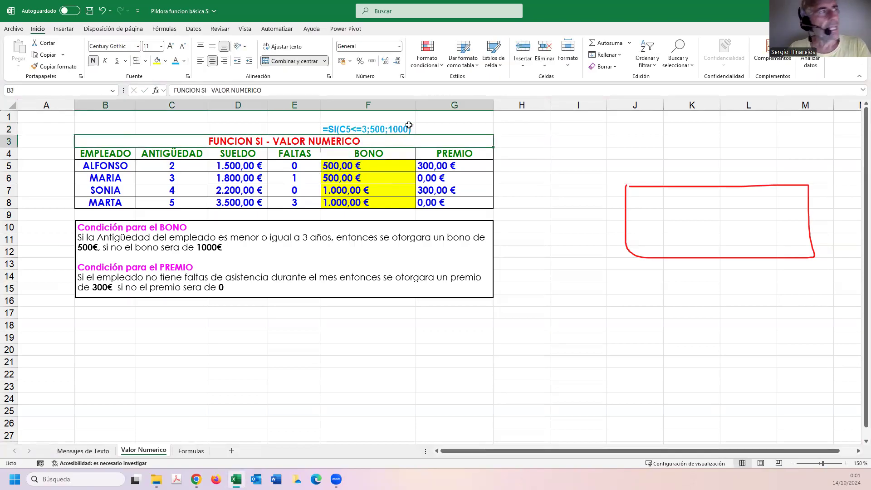
drag(415, 133, 477, 130)
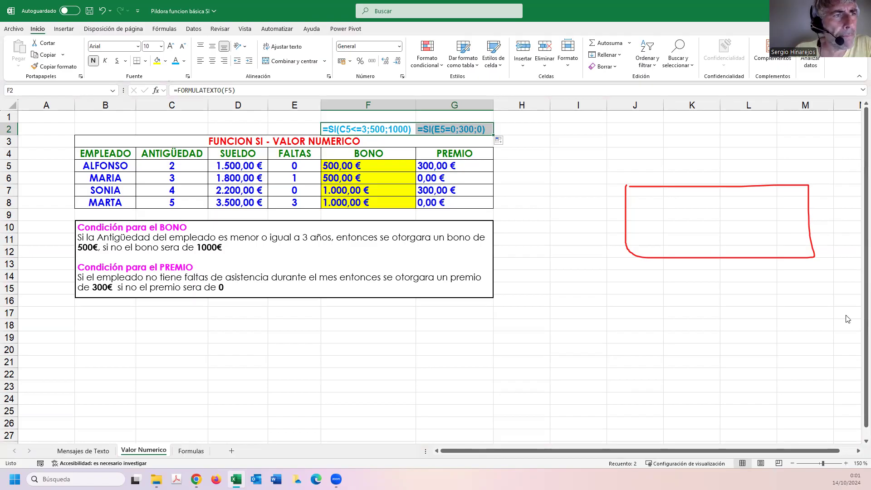
Switch to the Formulas sheet and fill E5, the first seller's COMISION cell, with yellow.
click(778, 322)
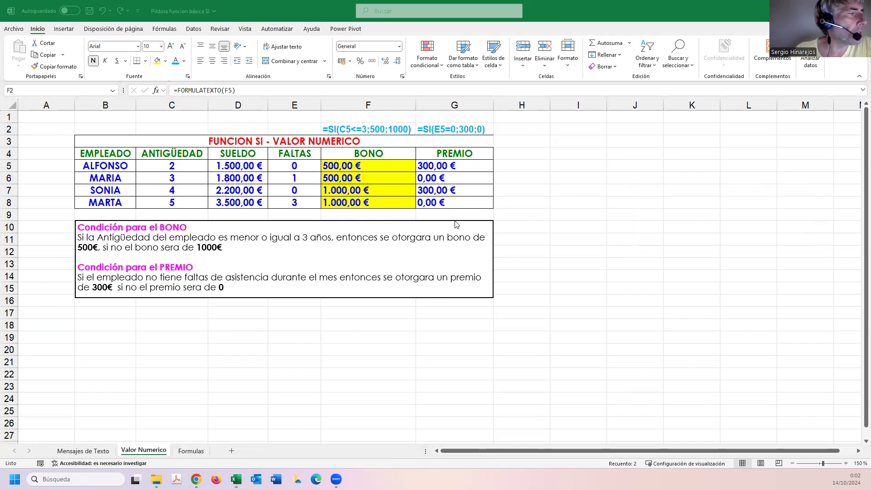
click(193, 451)
click(192, 450)
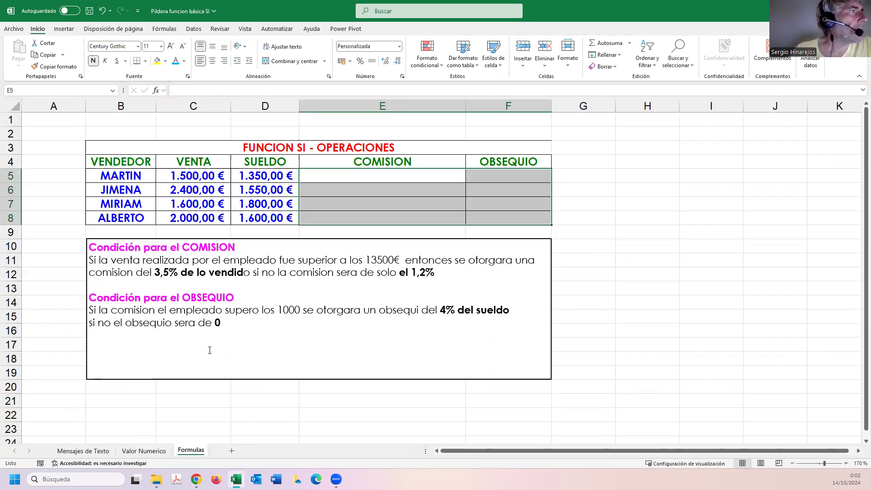
click(345, 176)
click(157, 60)
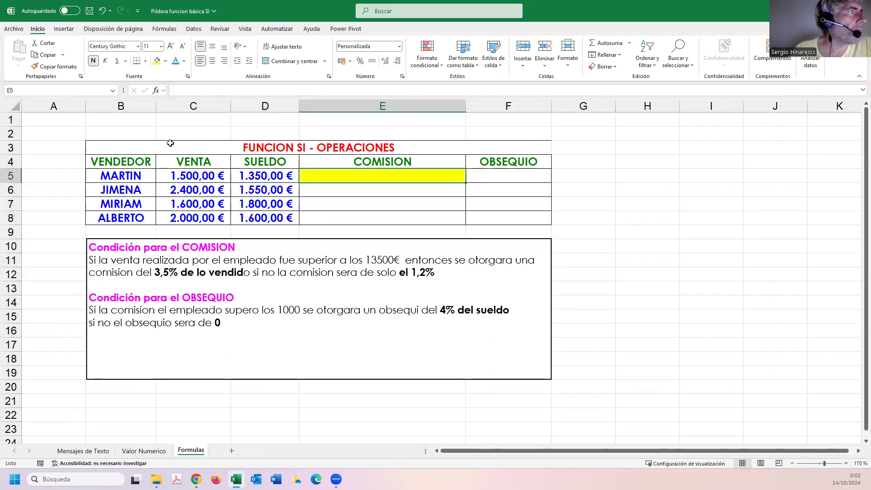
Correct the sales threshold in the COMISION condition text to 1500€.
drag(440, 272, 89, 272)
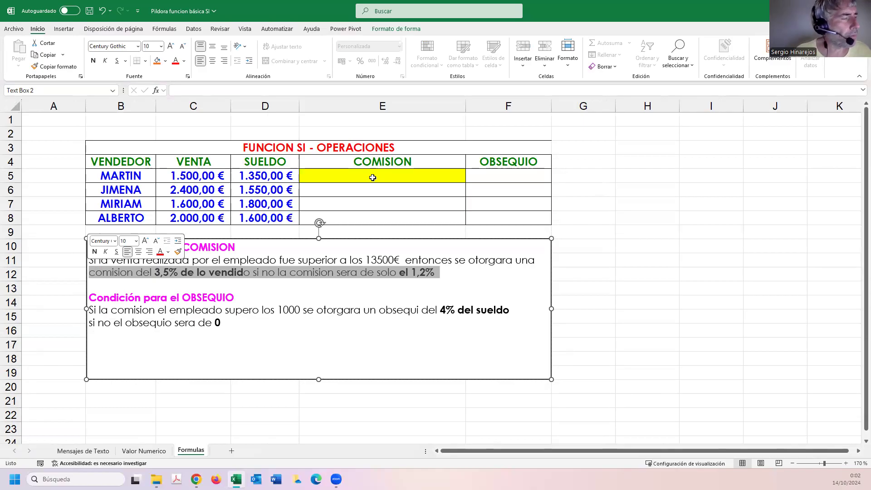
click(297, 271)
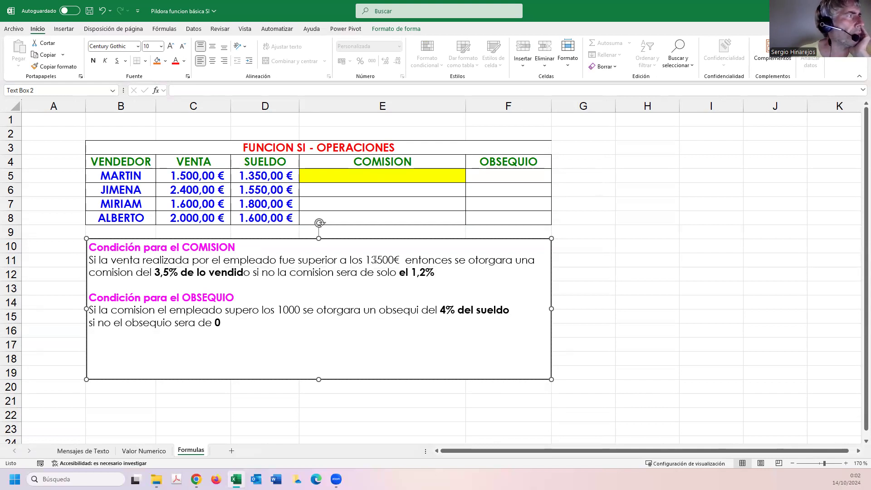
click(377, 261)
key(BackSpace)
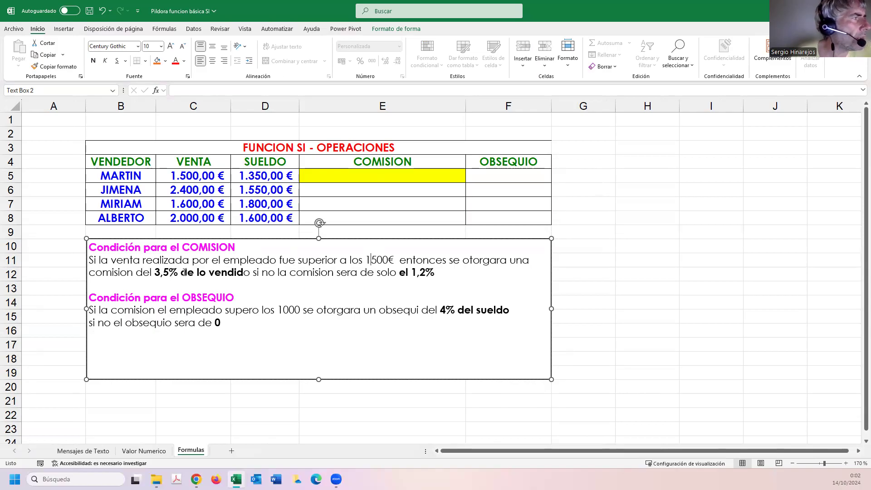
Start an SI formula in E5 that tests whether the first seller's VENTA in C5 is greater than 1500.
click(366, 176)
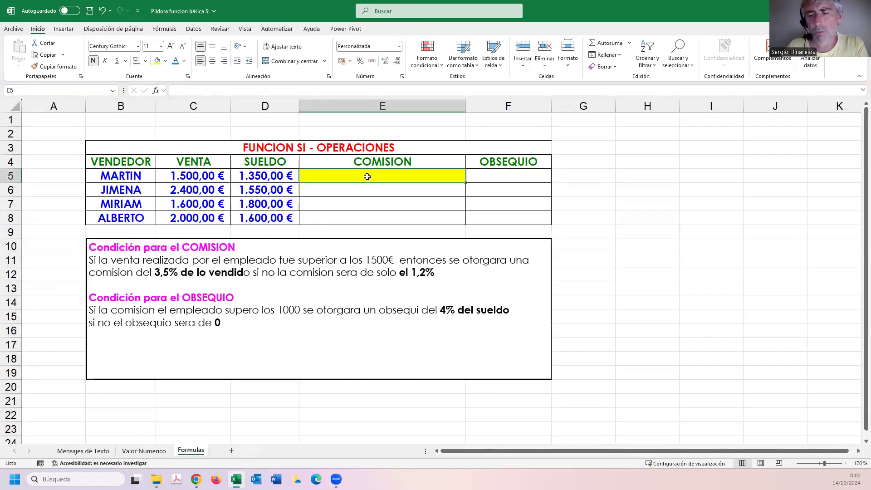
text(=SI()
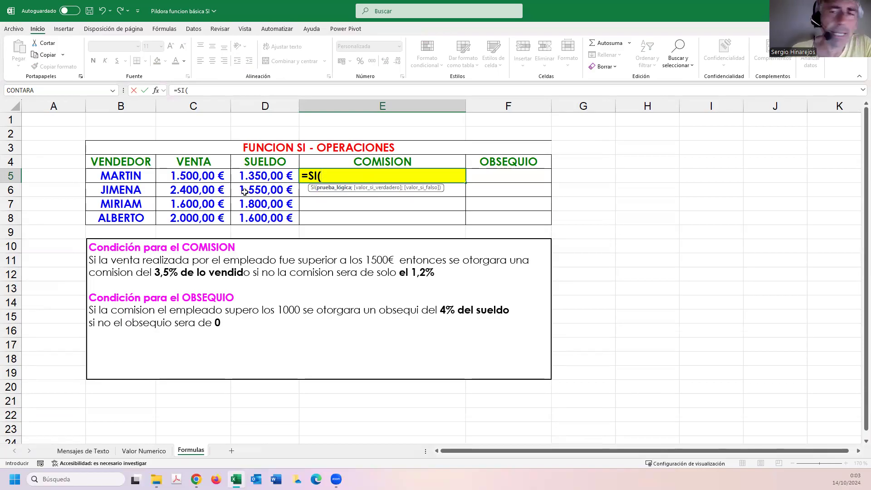
click(205, 179)
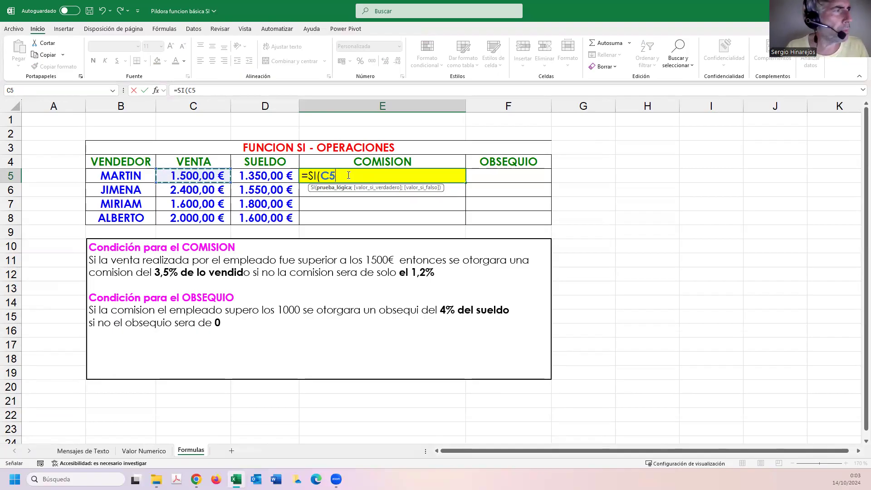
text(>)
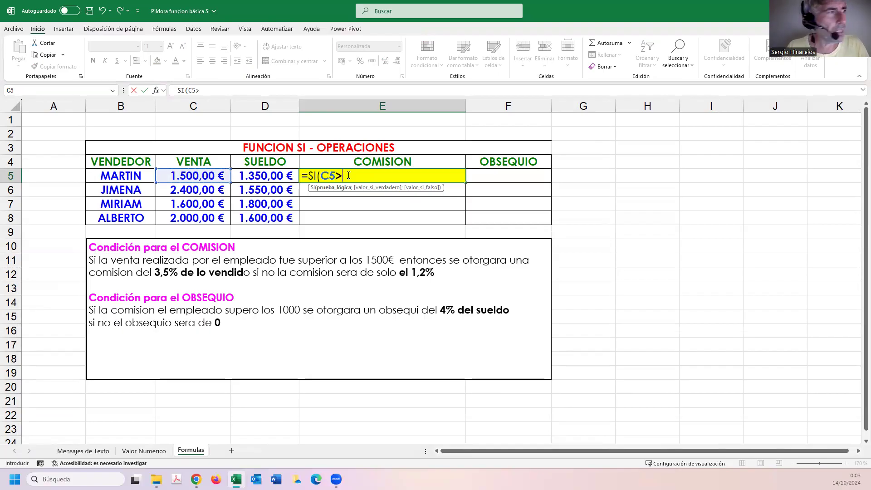
text(1500)
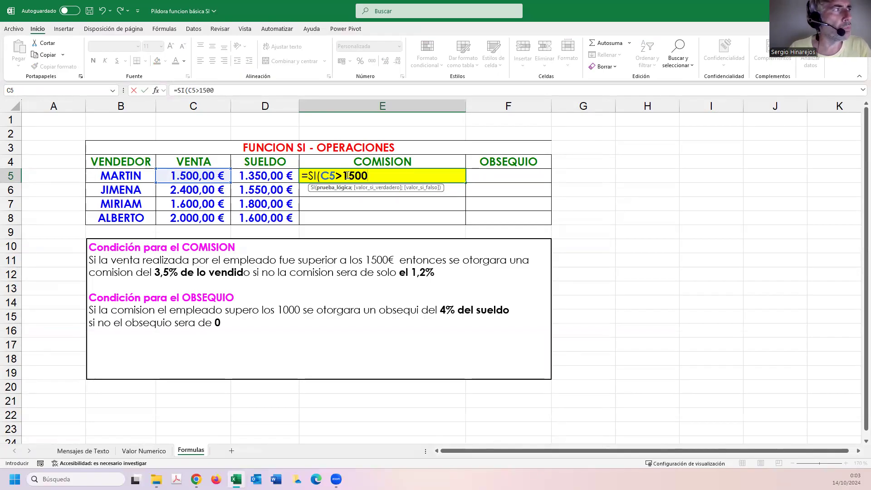
drag(342, 176, 367, 178)
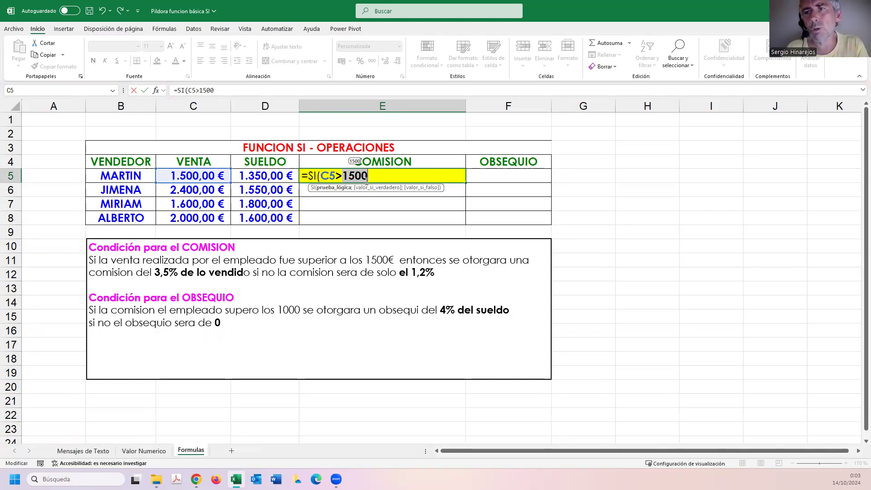
click(370, 178)
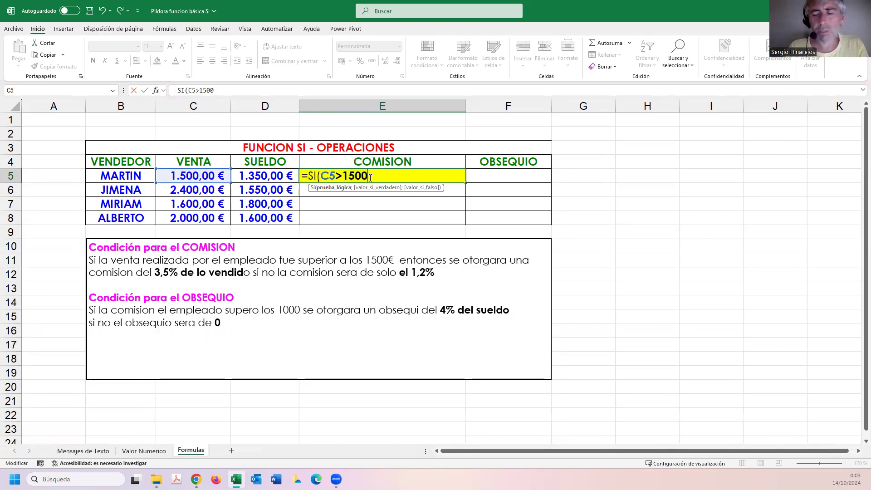
text(;)
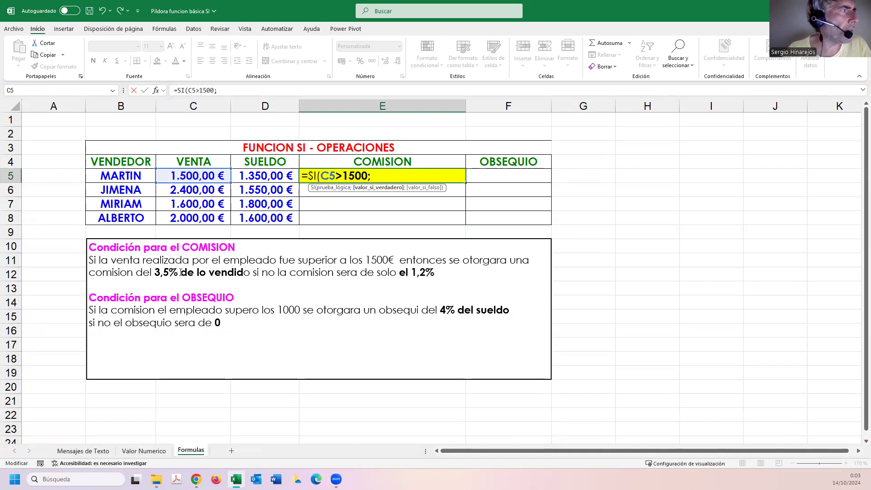
Add C5*3,5% as the value if true in the E5 COMISION formula.
click(186, 176)
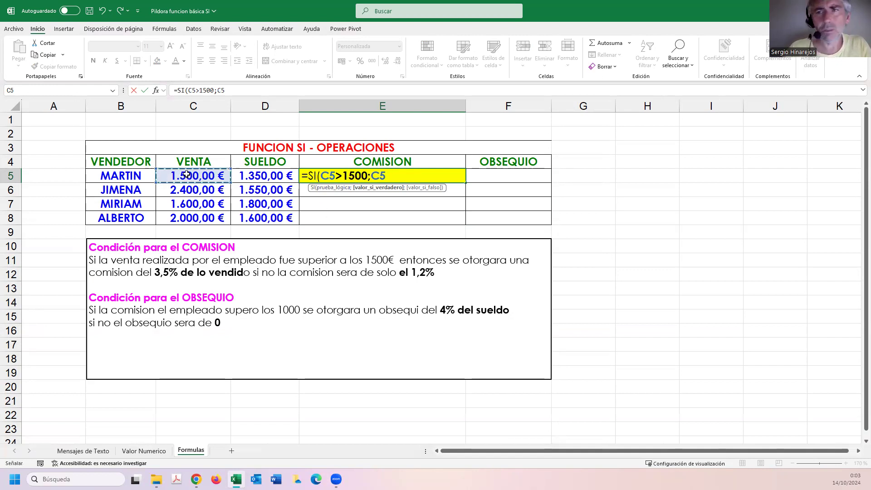
text(*)
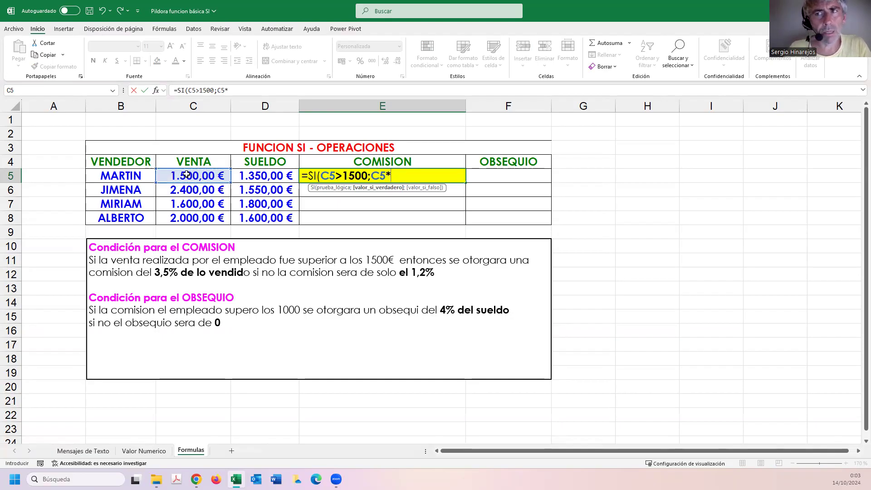
text(3,5%)
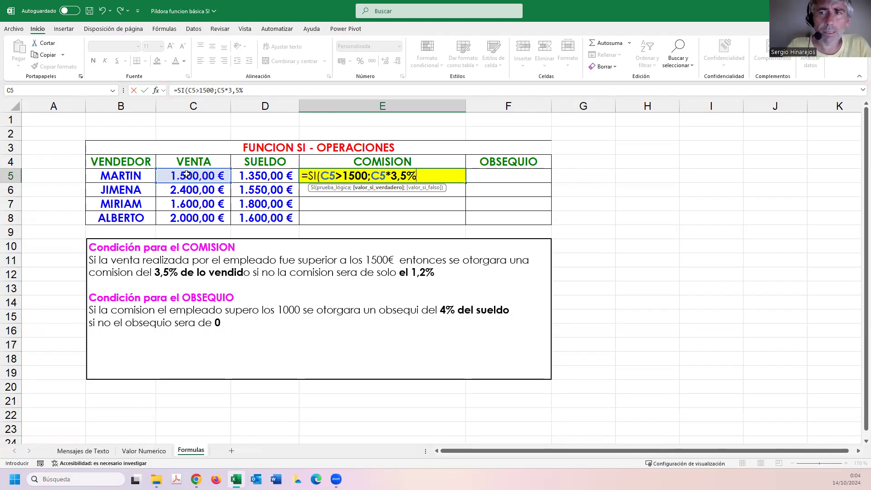
text(;)
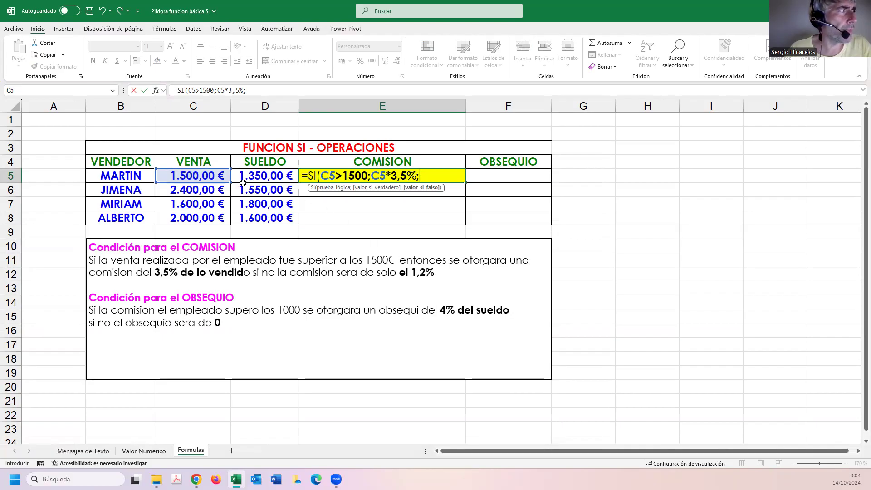
Try to complete the E5 formula with C5;1,2% as its final part and a closing parenthesis.
click(207, 176)
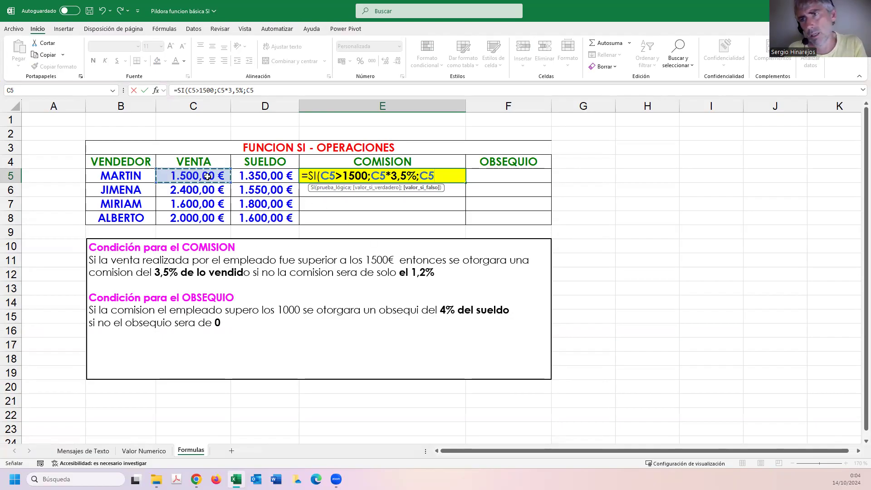
text(;1)
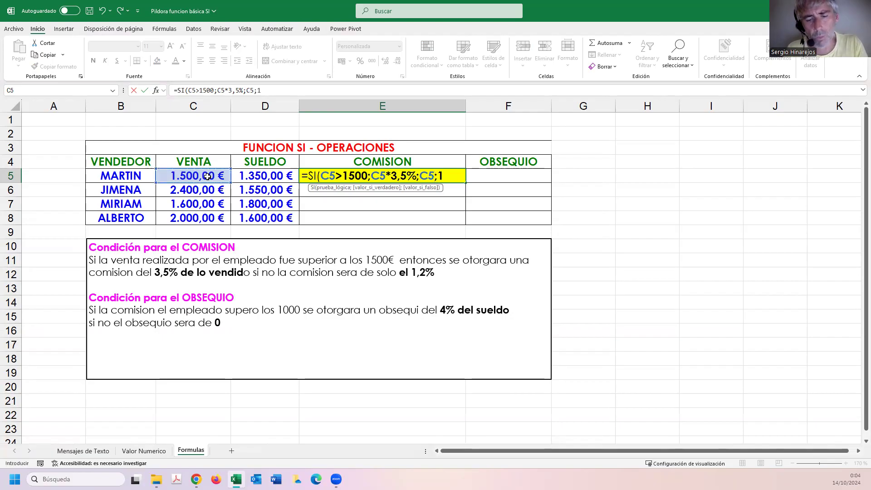
text(,2%)
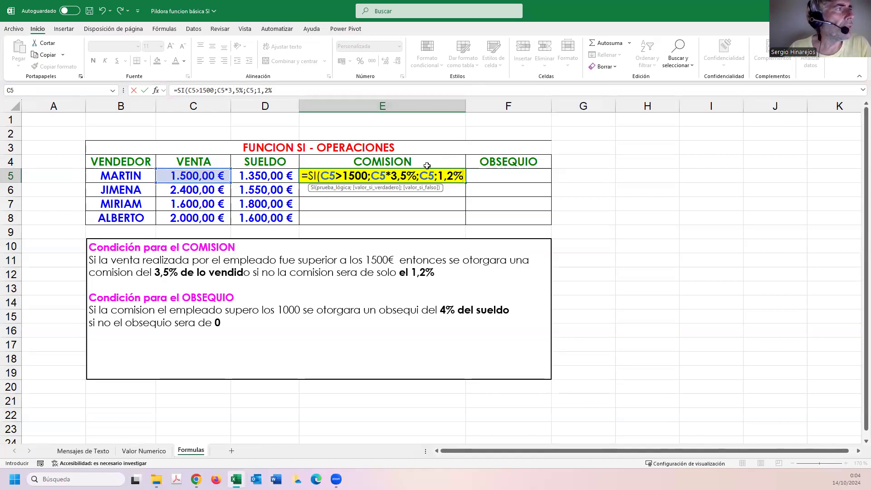
drag(370, 176, 417, 178)
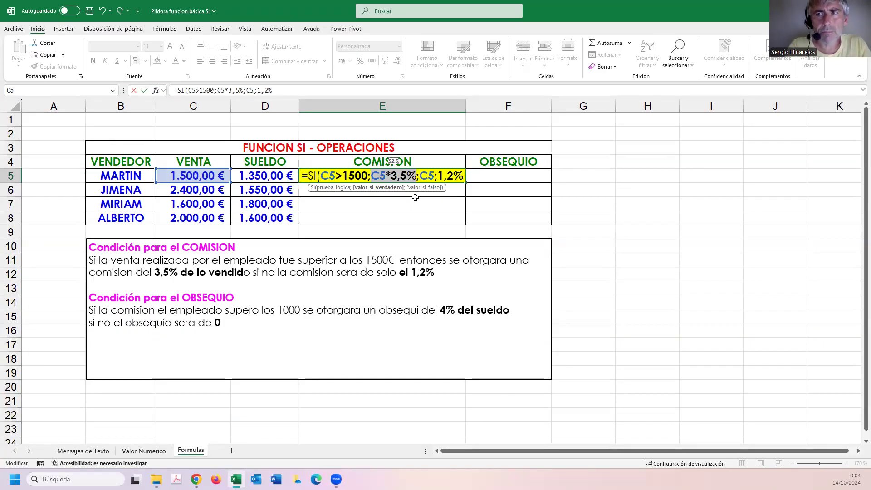
click(464, 179)
text())
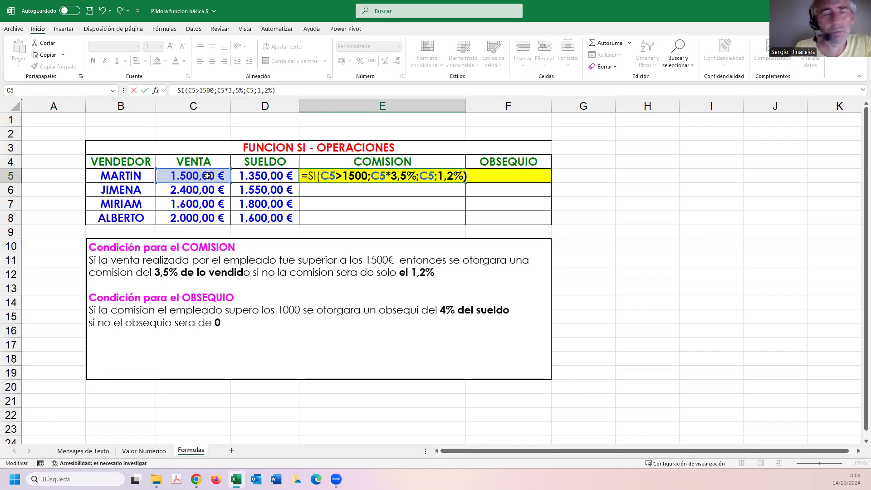
key(Return)
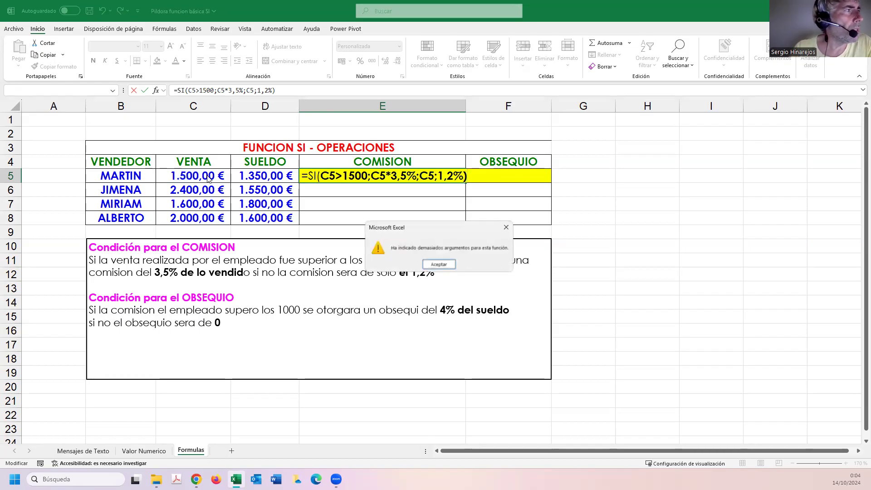
Replace the semicolon between C5 and 1,2% with a multiplication sign and enter the corrected COMISION formula.
click(450, 267)
click(438, 176)
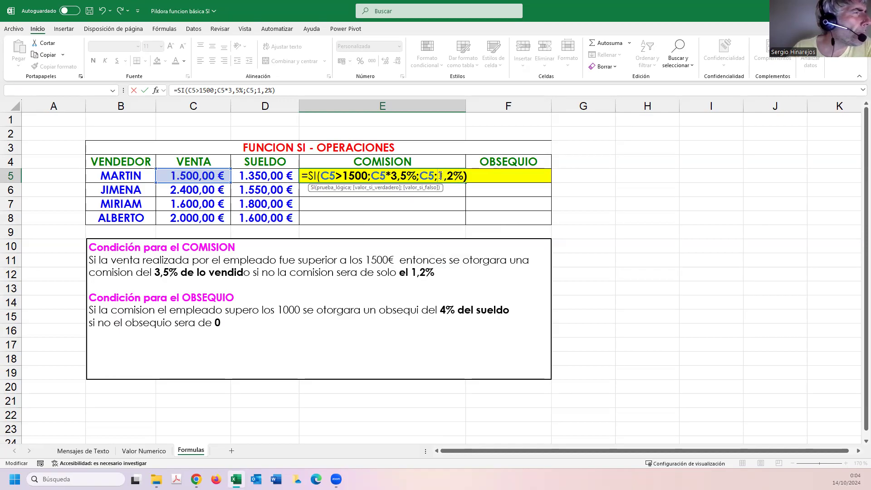
key(Left)
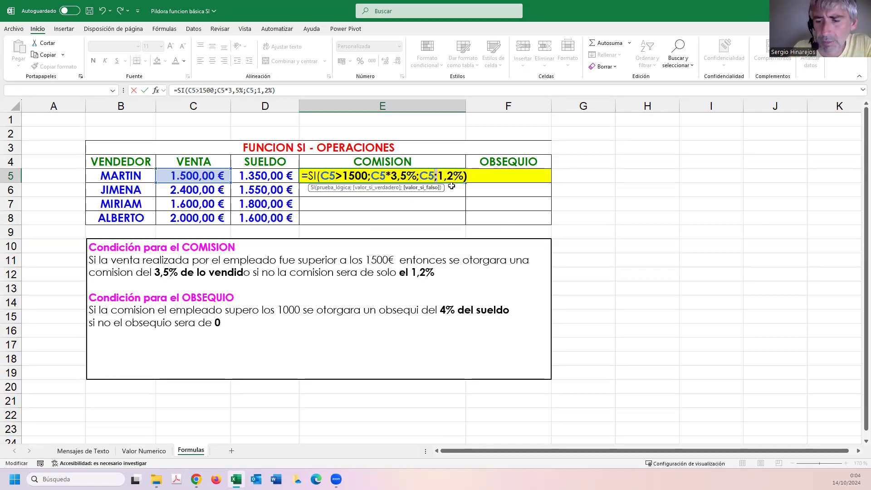
key(Delete)
text(*)
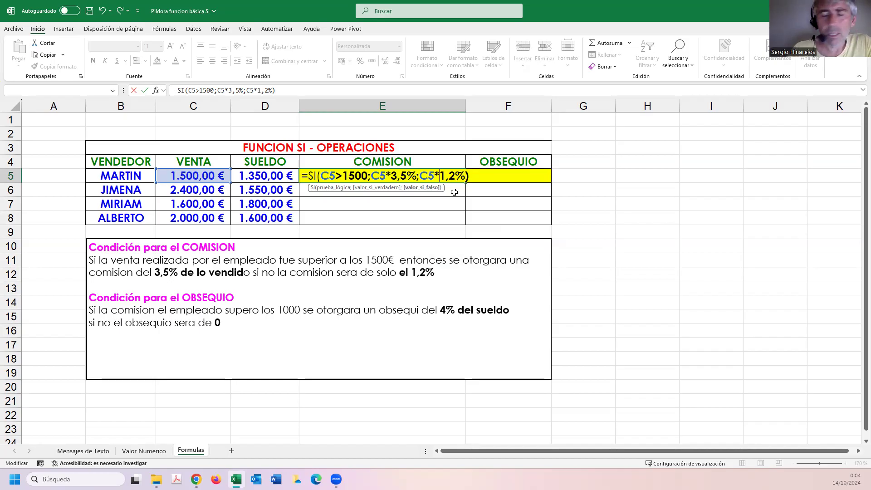
key(Return)
Format the COMISION result in E5 as Moneda and copy its formula down to E8.
click(354, 178)
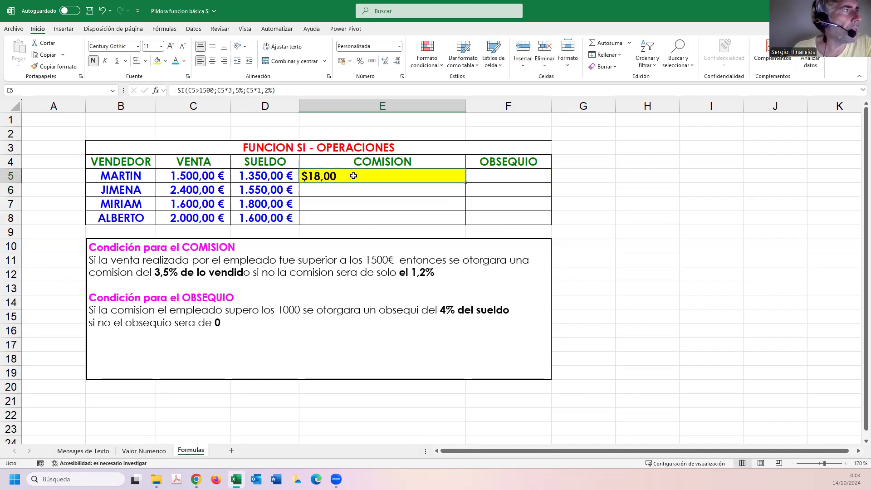
click(399, 46)
click(391, 110)
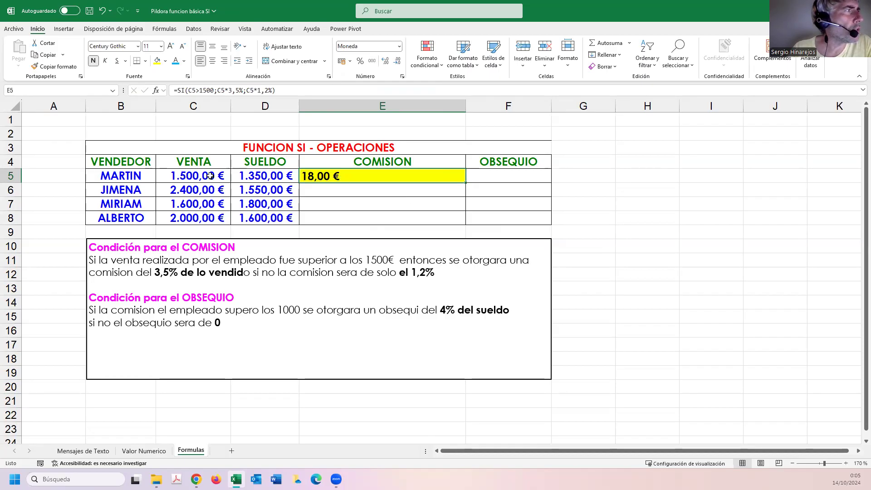
drag(466, 183, 361, 215)
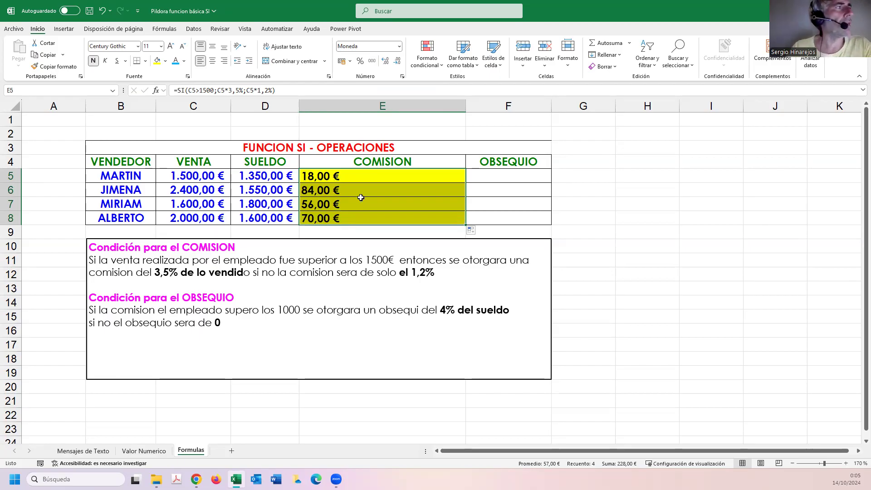
Enter a FORMULATEXTO formula in E2 that shows the COMISION formula from E5, and color its text light blue.
click(364, 138)
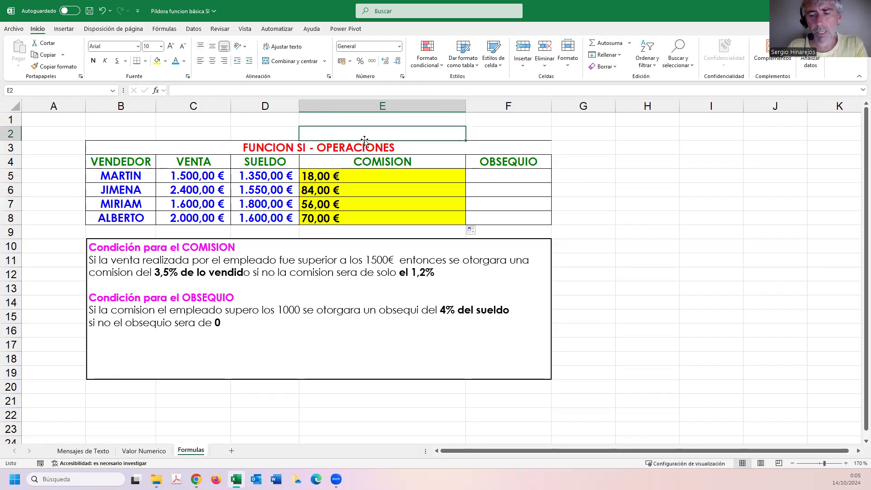
text(=)
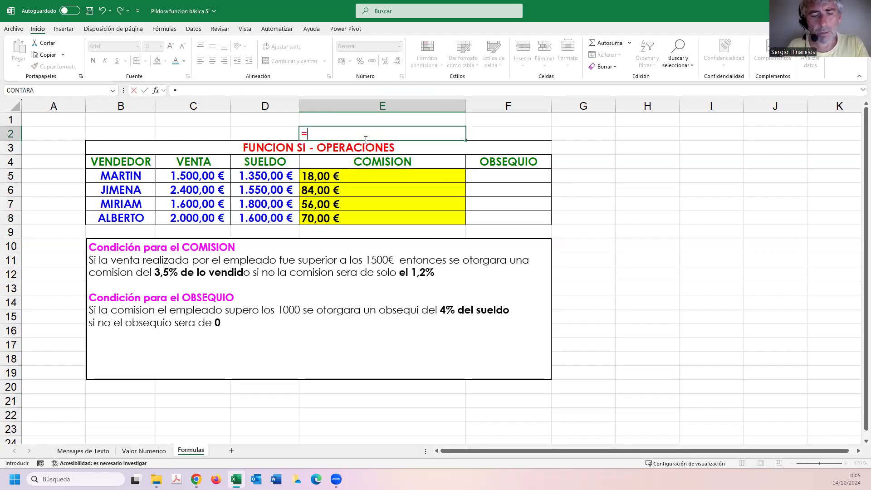
text(FORMULA)
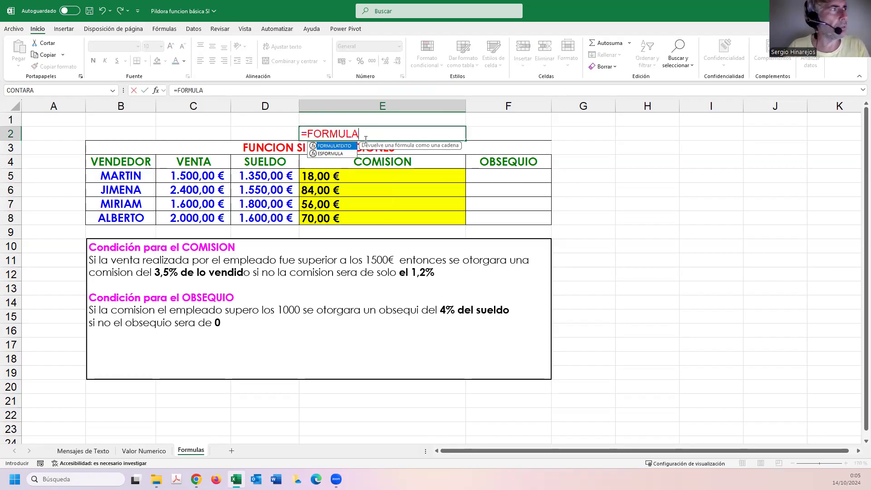
key(Tab)
click(356, 184)
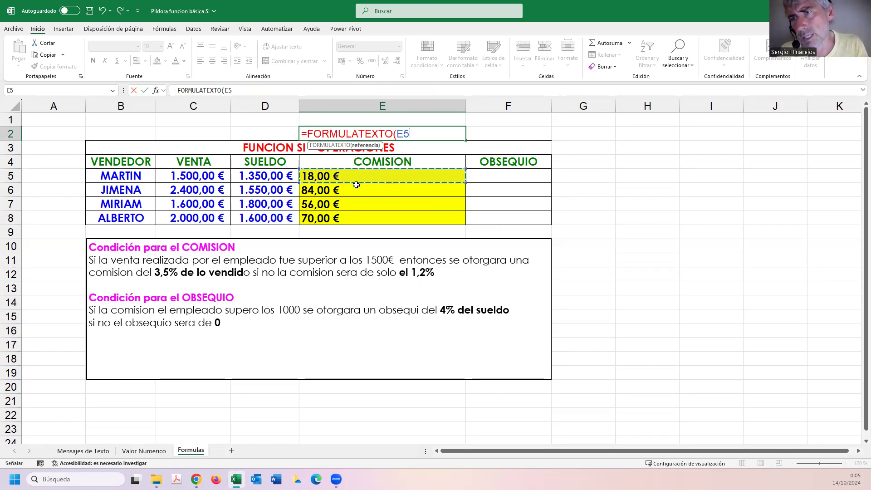
key(Return)
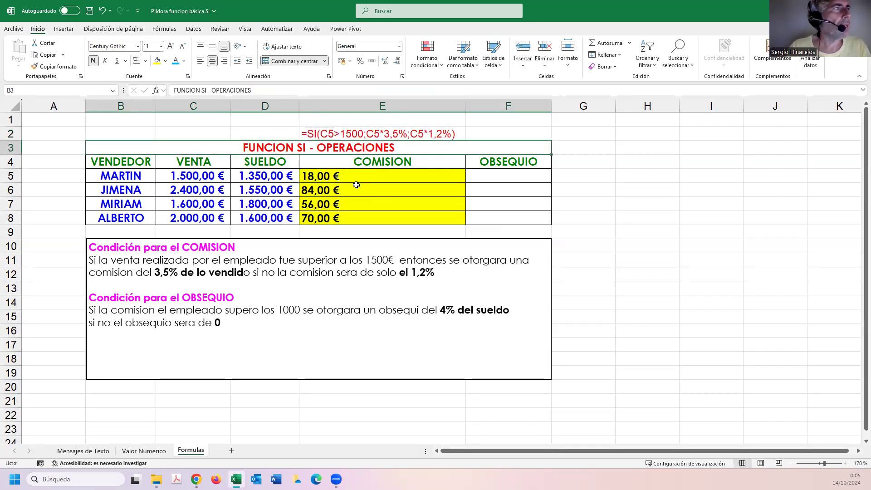
click(356, 134)
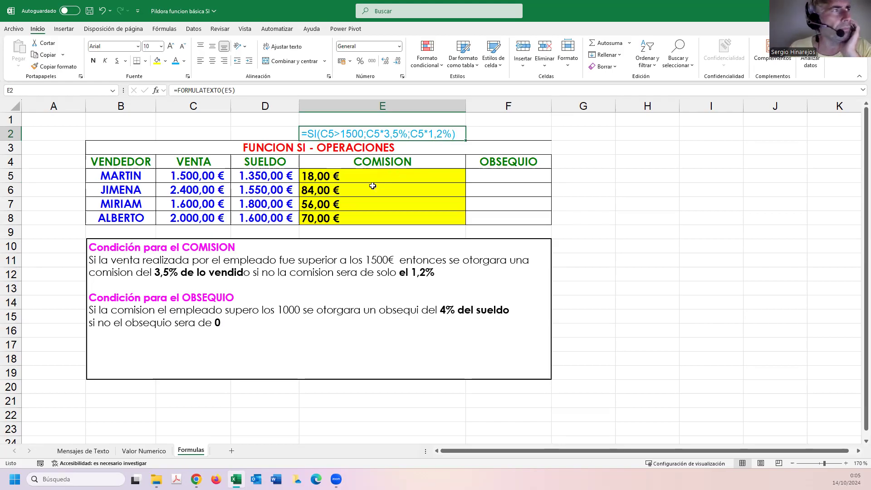
Fill F5, the first seller's OBSEQUIO cell, with light green.
click(486, 176)
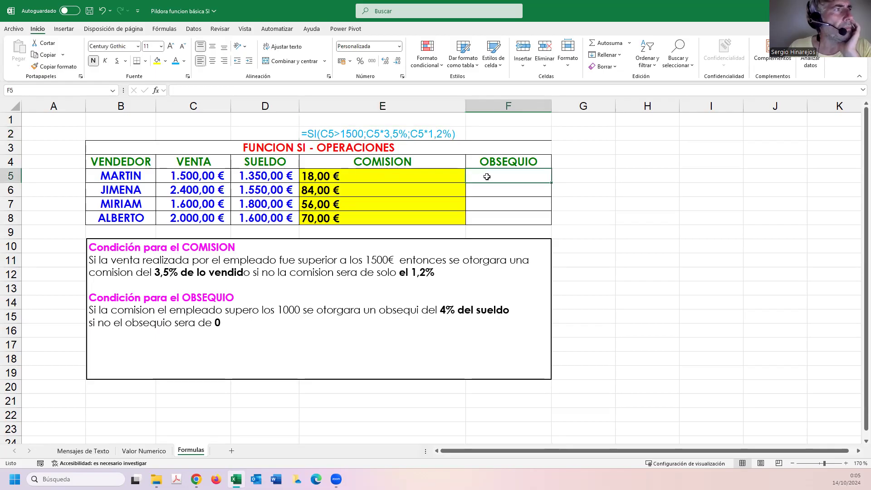
click(165, 61)
click(190, 165)
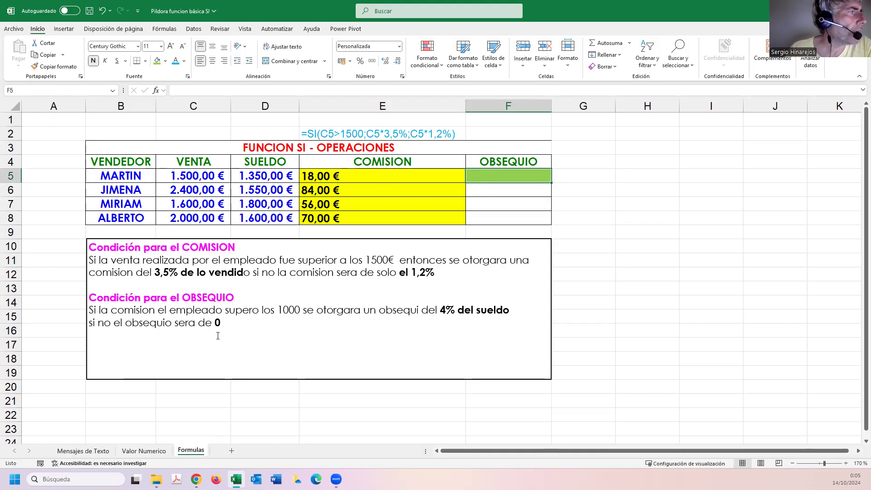
In the OBSEQUIO condition text, replace the 1000 threshold with 50€ and correct "obsequi" to "obsequio".
drag(90, 309, 240, 324)
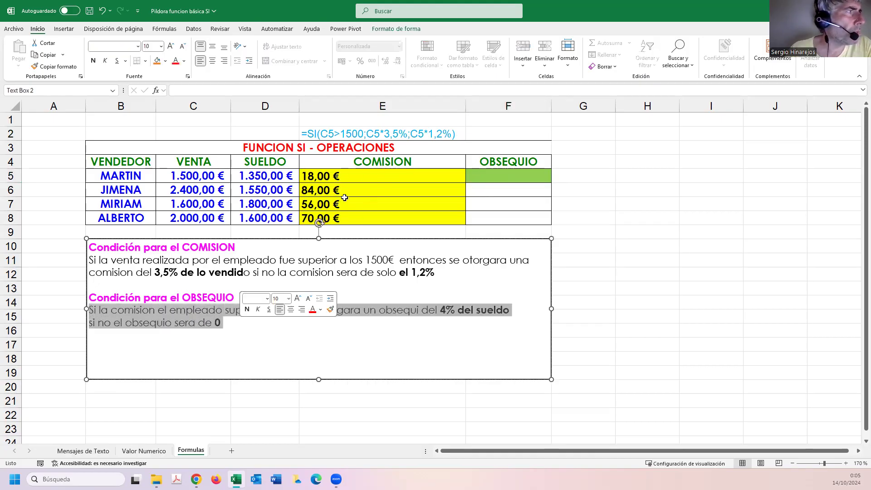
click(308, 336)
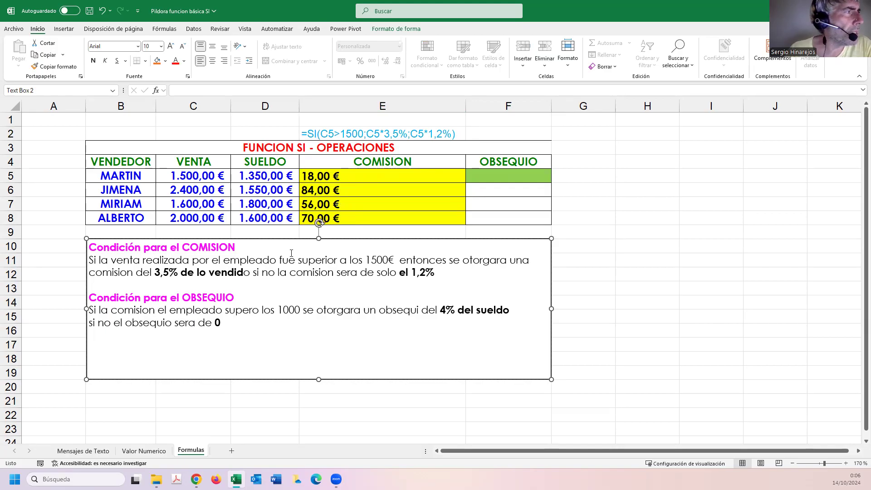
drag(301, 311, 277, 311)
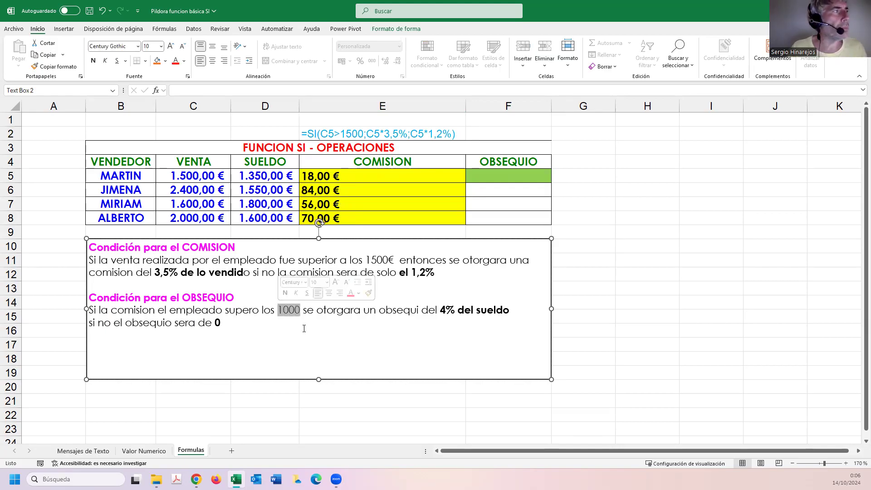
text(50)
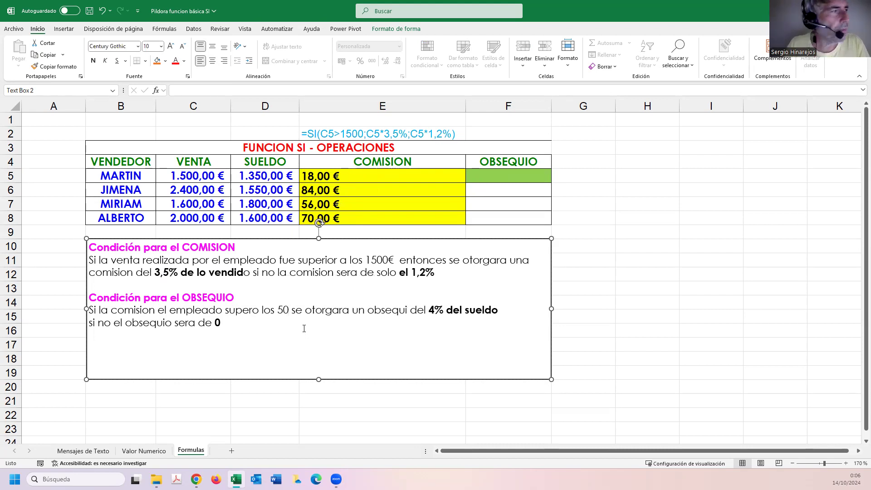
text(€)
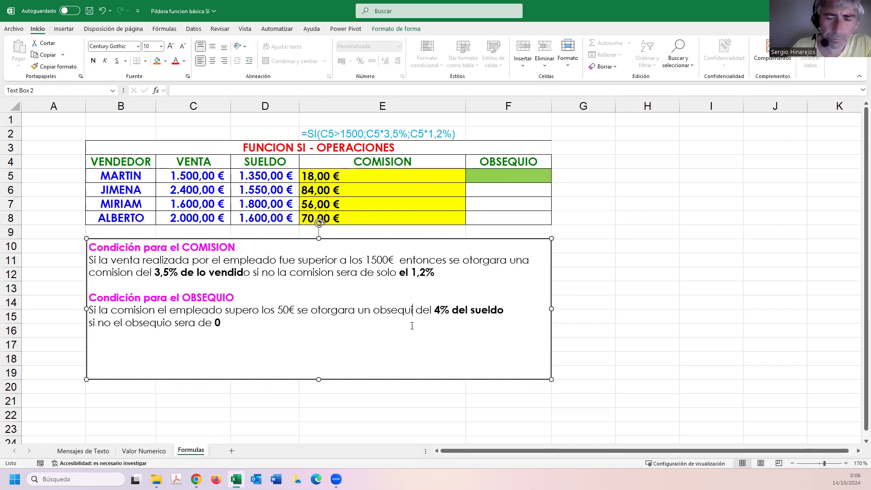
text(O)
key(BackSpace)
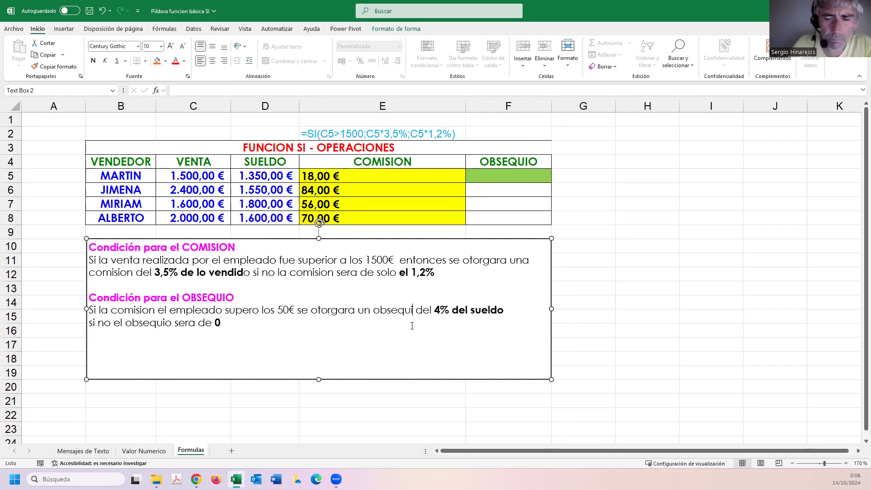
text(o)
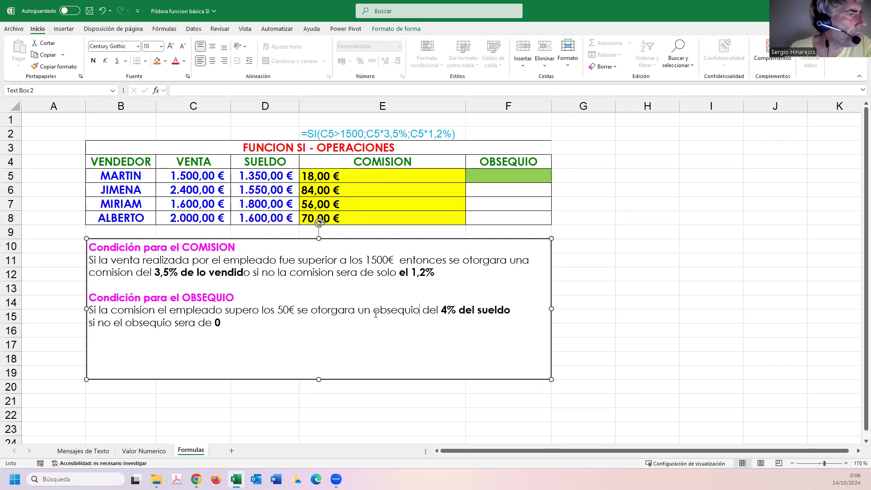
Start a SI formula in F5, the first OBSEQUIO cell, with the logical test E5>50.
click(489, 178)
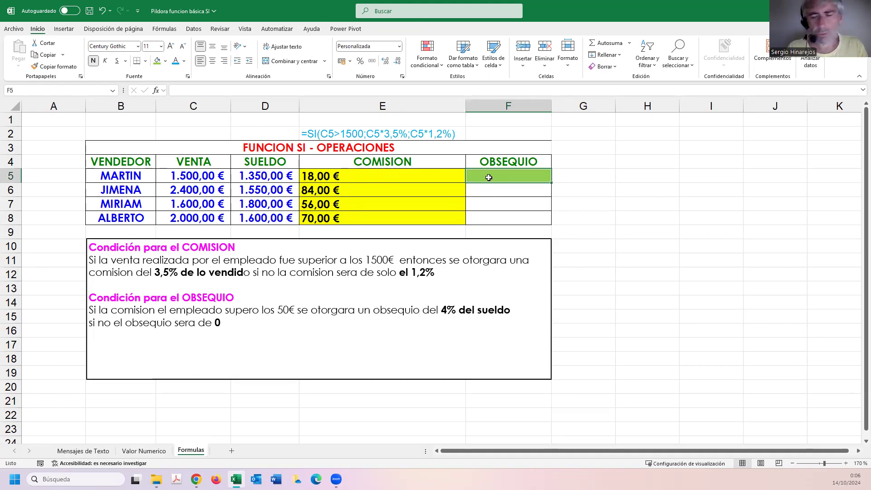
text(=si()
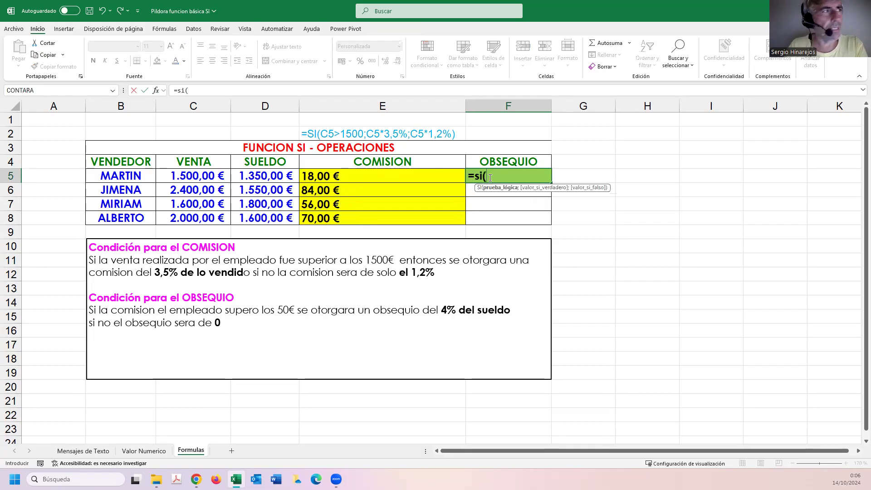
key(BackSpace)
key(BackSpace)
key(BackSpace)
text(si)
key(Tab)
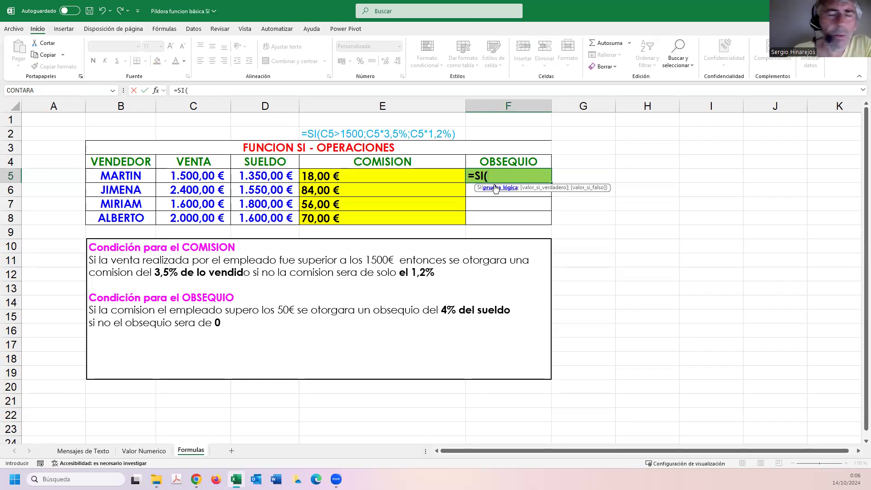
click(356, 176)
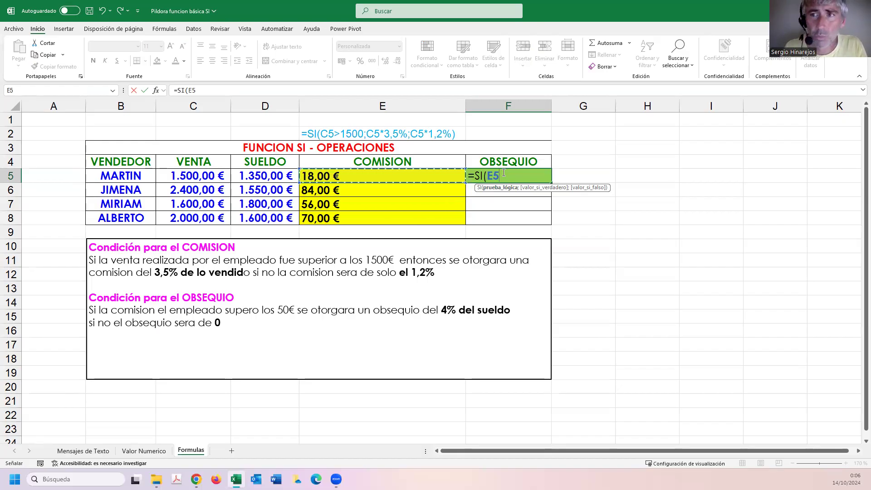
text(>50)
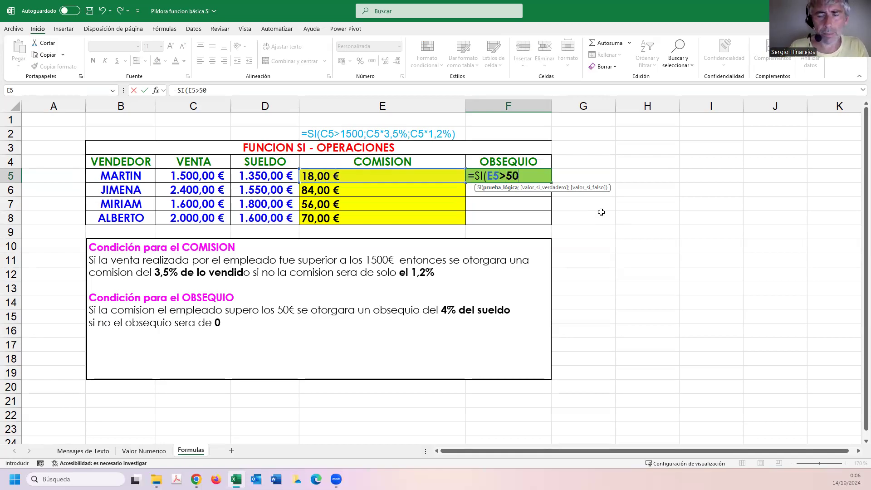
text(;)
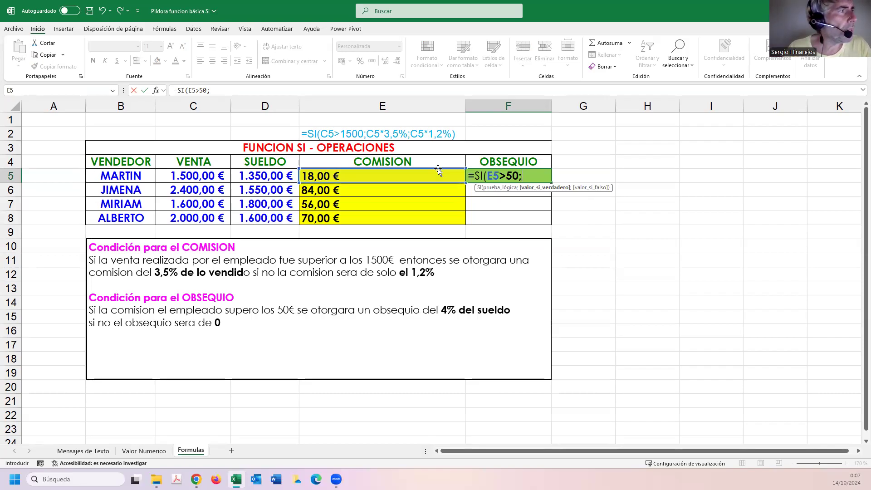
Complete the F5 formula with D5*4% as the true value and 0 as the false value, and enter it.
click(243, 176)
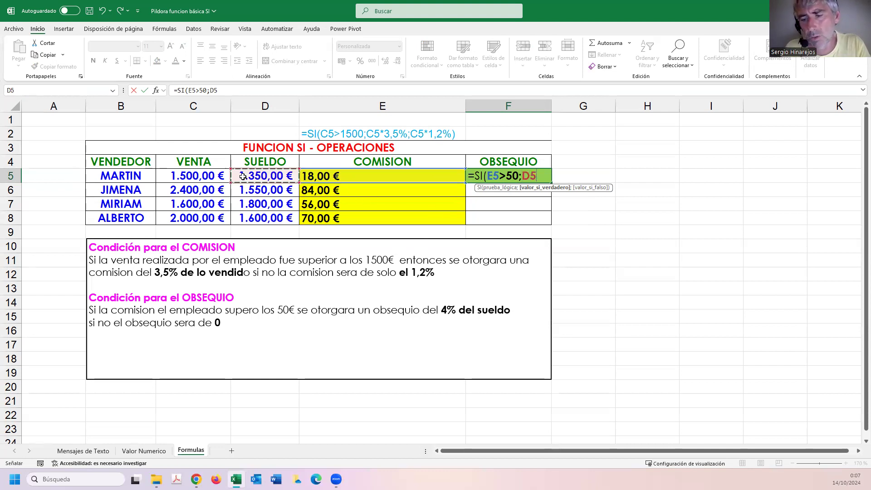
text(*)
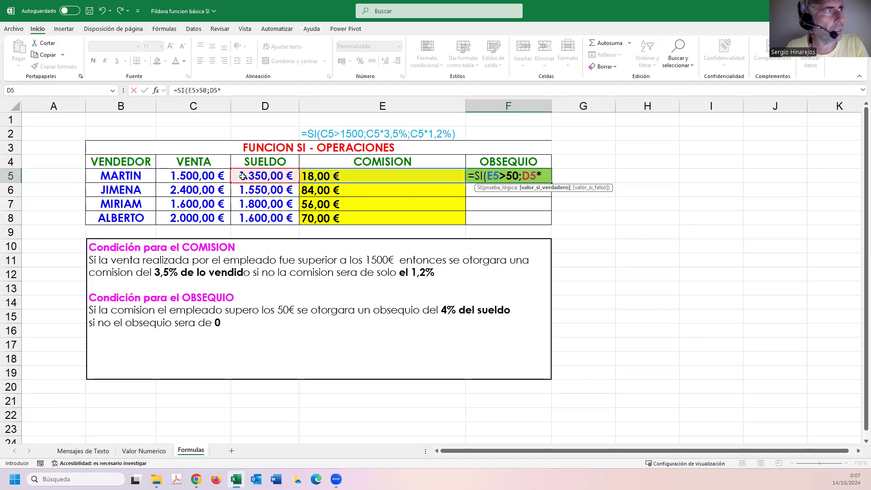
text(4)
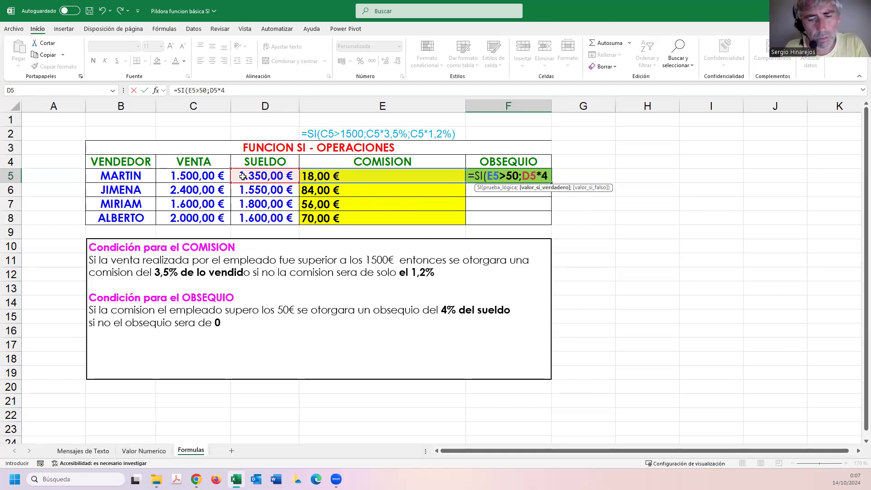
text(%;)
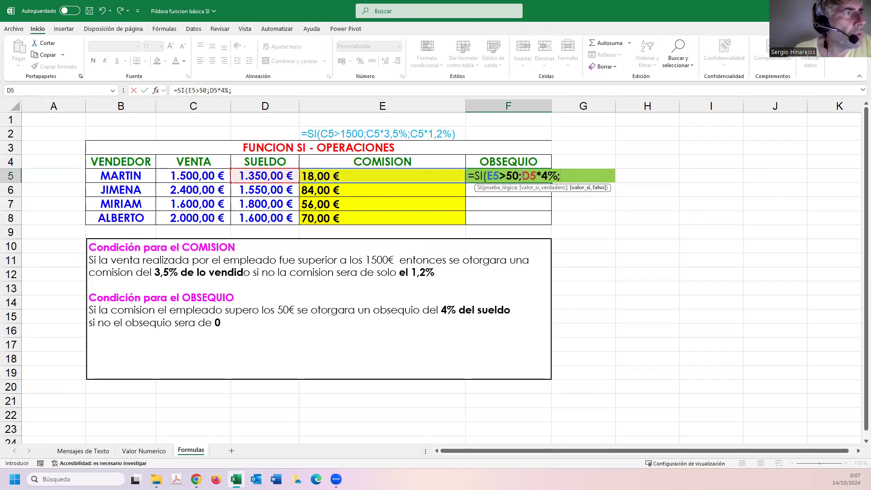
drag(544, 176, 561, 176)
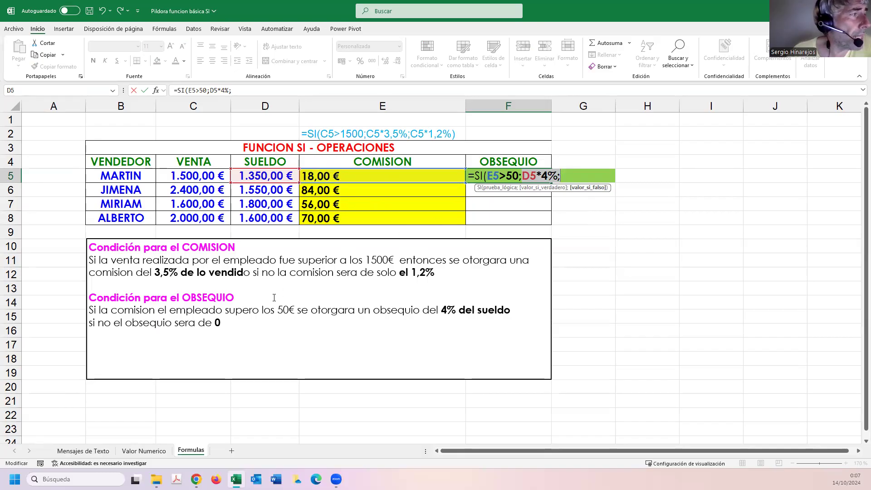
click(563, 174)
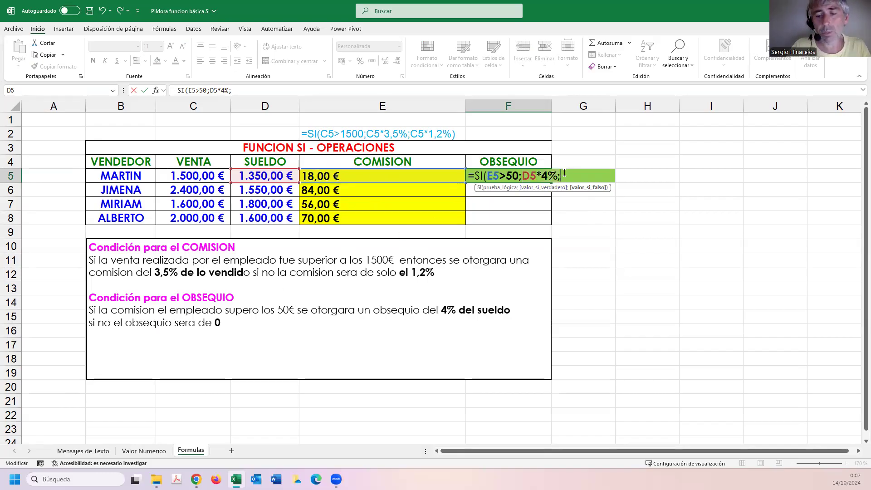
text(0)
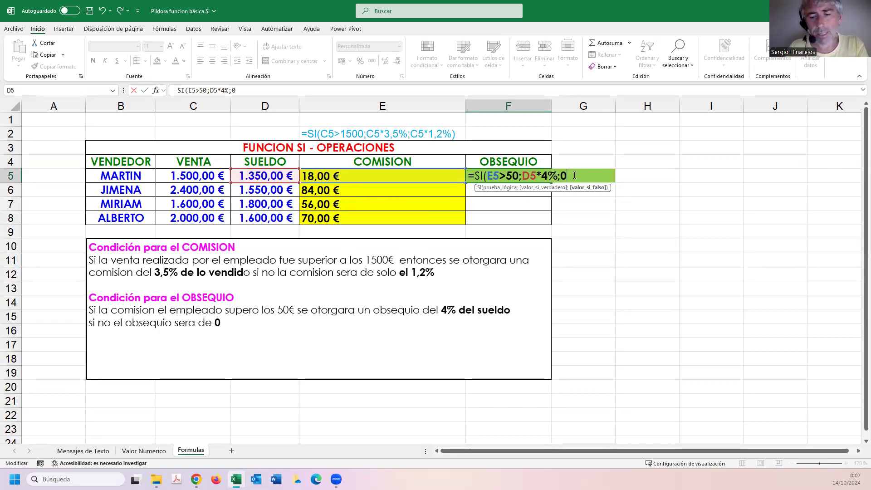
text())
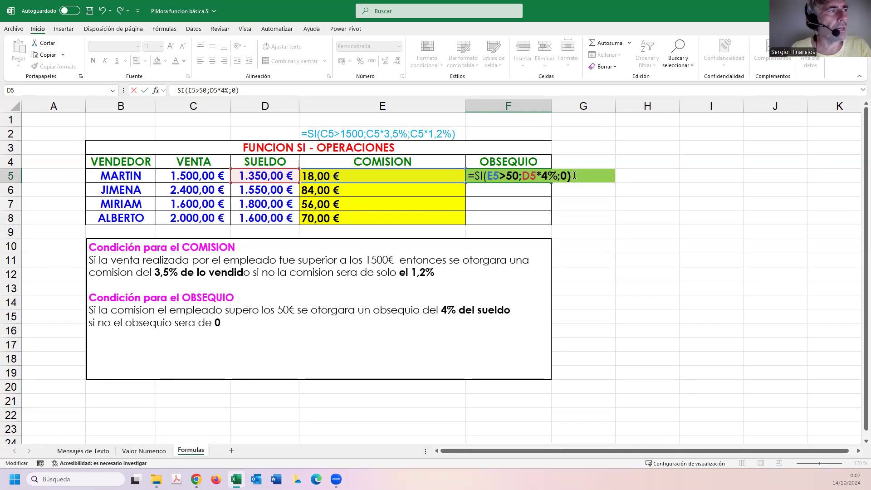
key(Return)
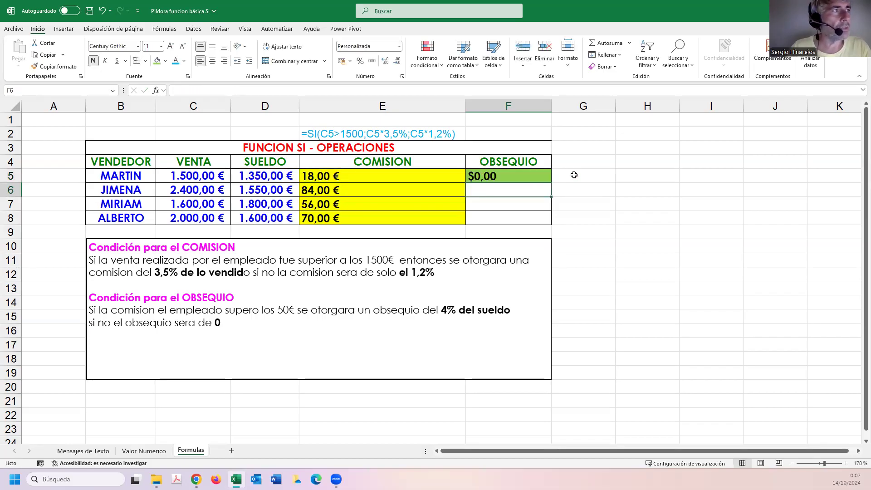
Format the OBSEQUIO result in F5 as Moneda and copy its formula down to F8.
click(508, 176)
click(399, 46)
click(384, 107)
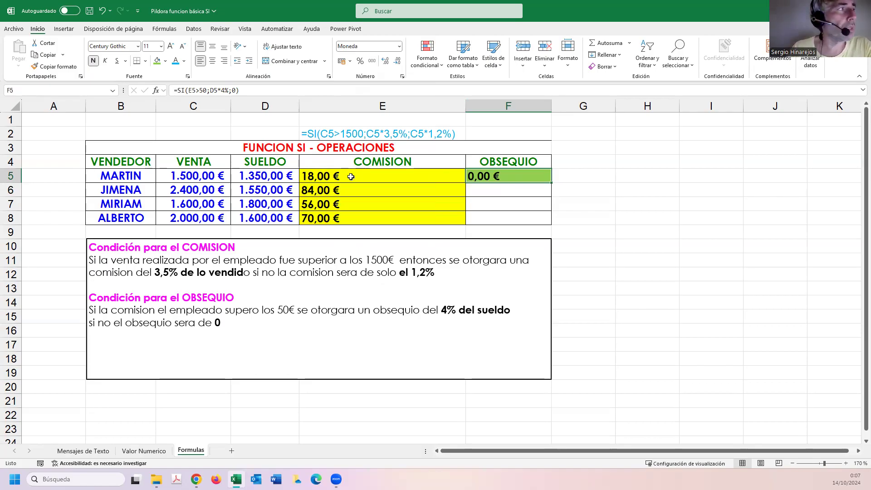
drag(551, 183, 543, 225)
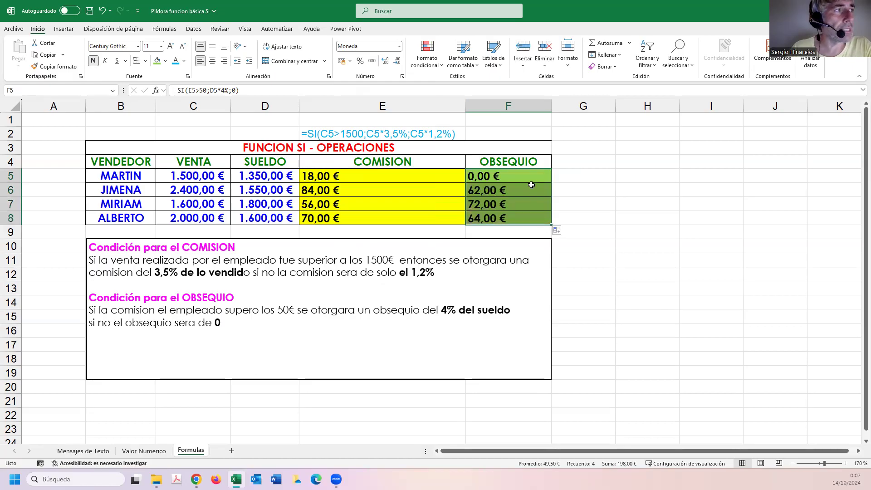
click(496, 192)
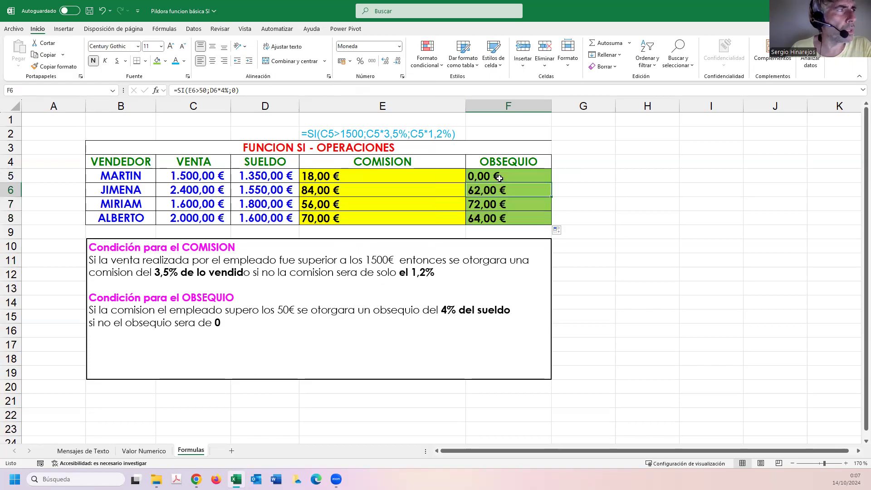
Copy the FORMULATEXTO formula from E2 to F2 and autofit column F to the displayed formula text.
click(457, 133)
drag(465, 140, 532, 137)
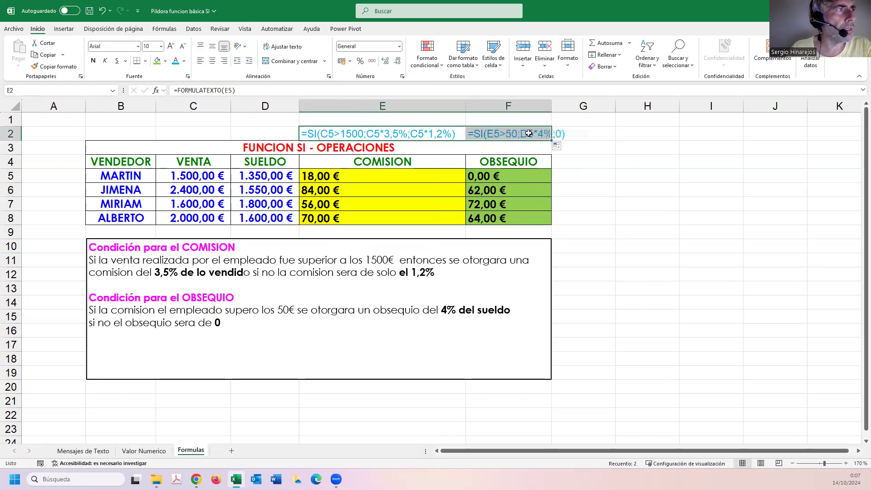
double_click(551, 106)
click(601, 181)
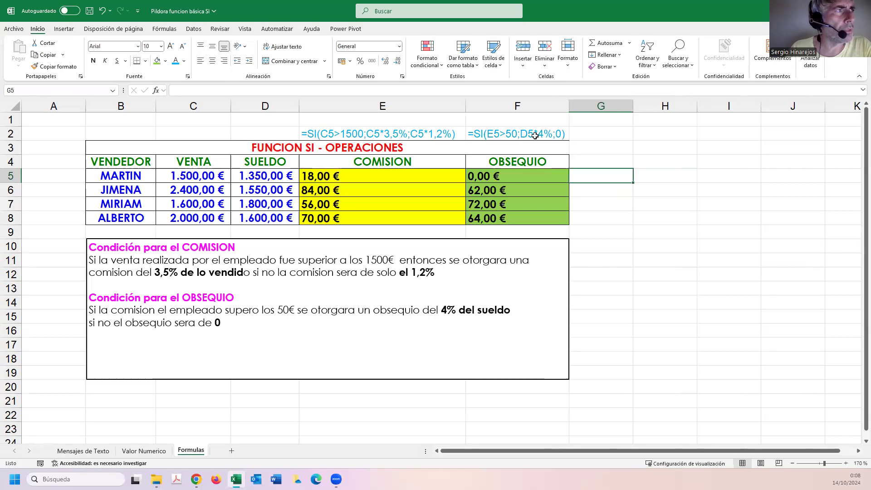
Save the workbook and switch to Chrome to show the course cover image portada videos.jpg.
click(593, 186)
click(89, 11)
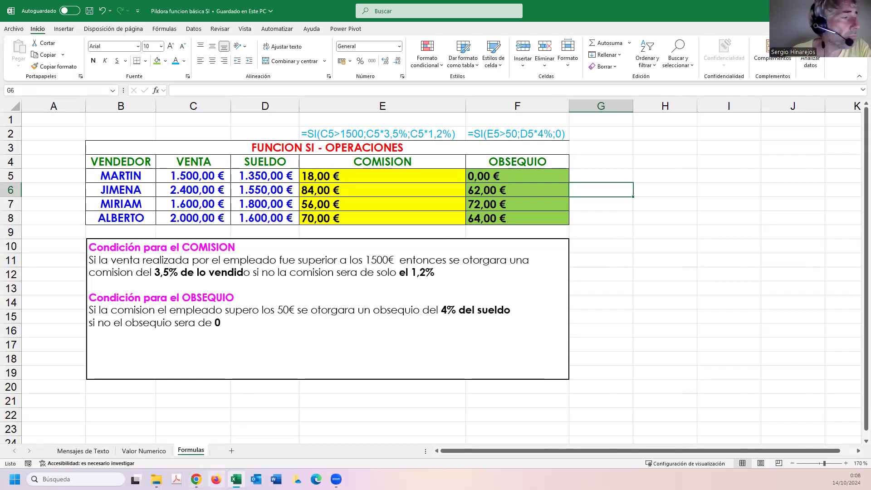
click(197, 479)
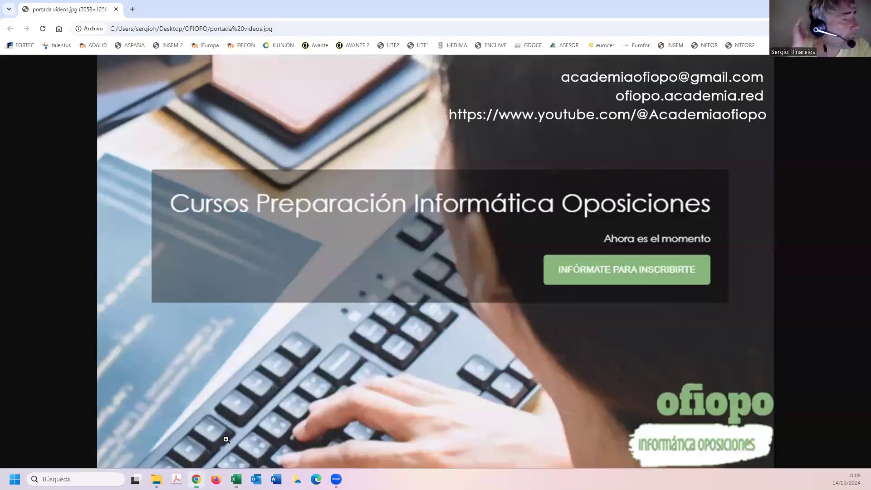